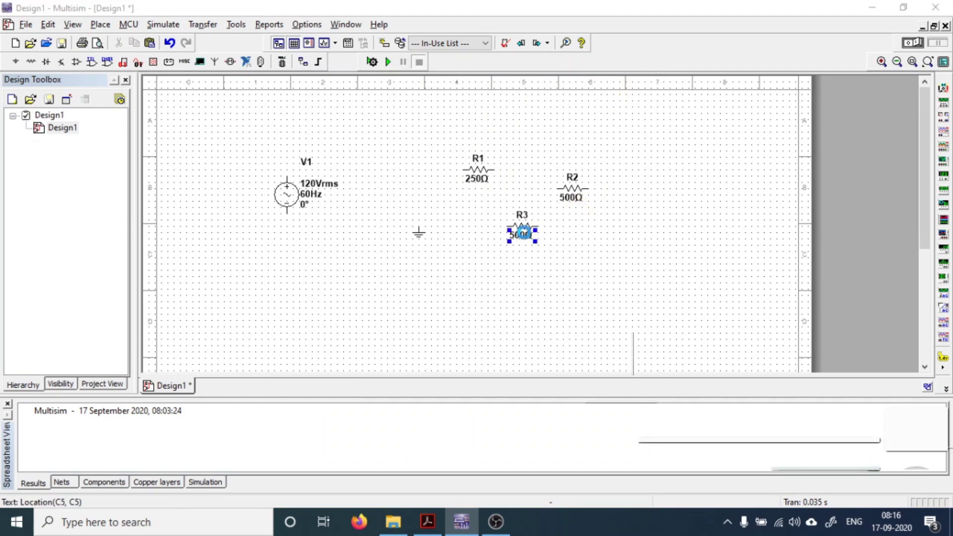
Step: Set R3's resistance to 300Ω
{"action": "double_click", "coordinate": [521, 226]}
{"action": "type", "text": "300"}
{"action": "left_click", "coordinate": [511, 427]}
Step: Rotate R2 and R3 vertical and arrange R1, R3, R2 and V1 in a row
{"action": "left_click_drag", "start_coordinate": [477, 170], "coordinate": [377, 144]}
{"action": "left_click", "coordinate": [574, 191]}
{"action": "key", "text": "ctrl+r"}
{"action": "left_click", "coordinate": [525, 232]}
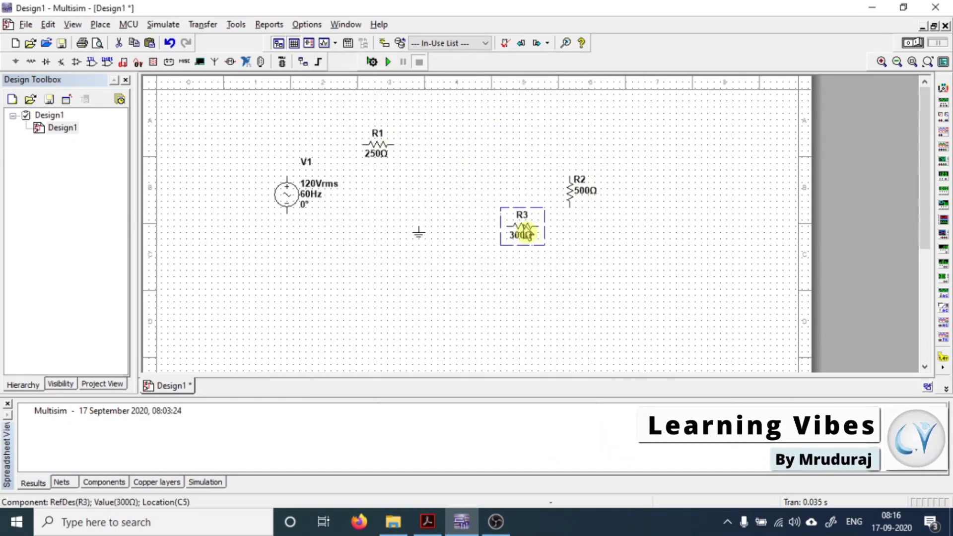
{"action": "key", "text": "ctrl+r"}
{"action": "left_click_drag", "start_coordinate": [525, 232], "coordinate": [461, 186]}
{"action": "left_click", "coordinate": [283, 195]}
{"action": "left_click_drag", "start_coordinate": [283, 196], "coordinate": [283, 183]}
{"action": "left_click", "coordinate": [574, 187]}
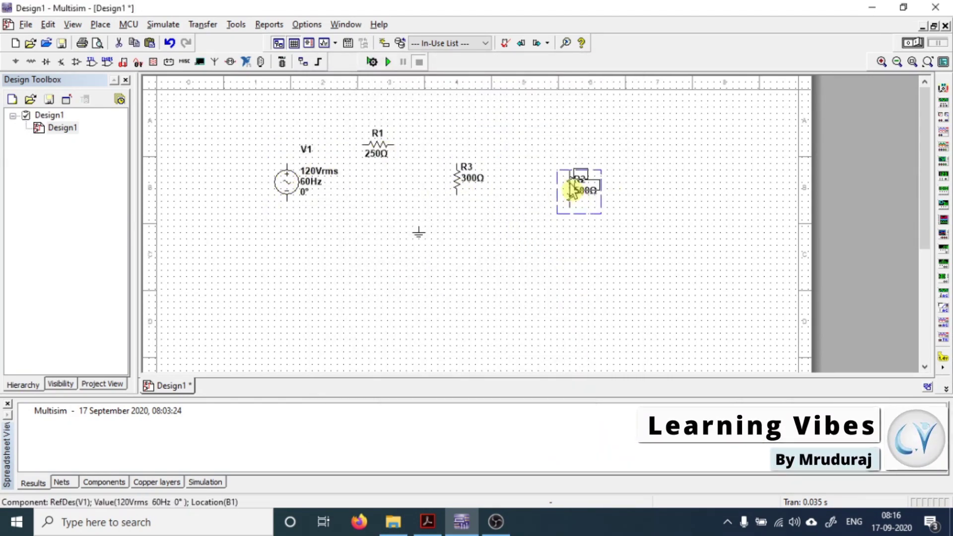
{"action": "left_click_drag", "start_coordinate": [575, 187], "coordinate": [574, 168]}
Step: Wire V1's top pin to R1's left pin and reposition V1
{"action": "left_click", "coordinate": [287, 165]}
{"action": "left_click", "coordinate": [363, 144]}
{"action": "left_click_drag", "start_coordinate": [287, 190], "coordinate": [286, 201]}
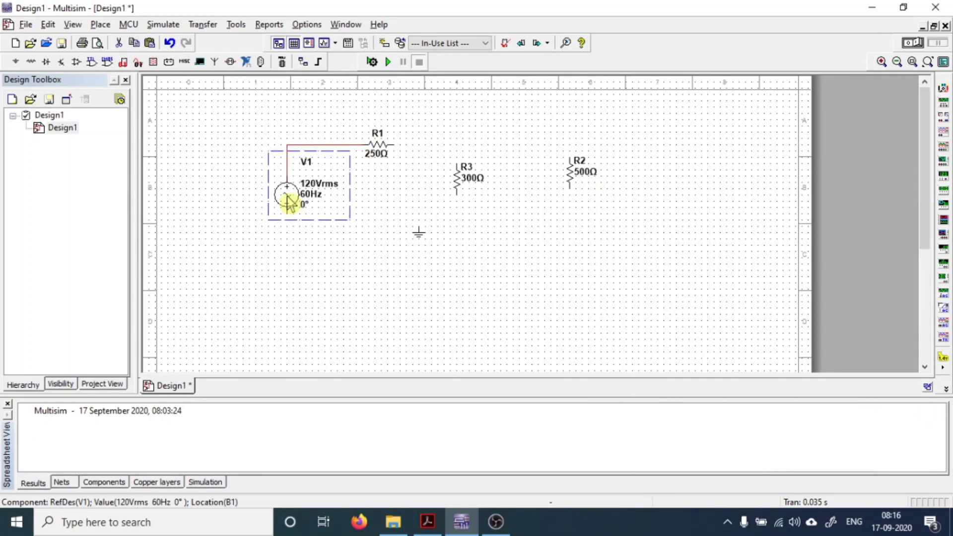
{"action": "left_click", "coordinate": [394, 144]}
Step: Wire R2's bottom pin to V1's bottom, join R3 to both wires, and attach ground
{"action": "left_click", "coordinate": [569, 189]}
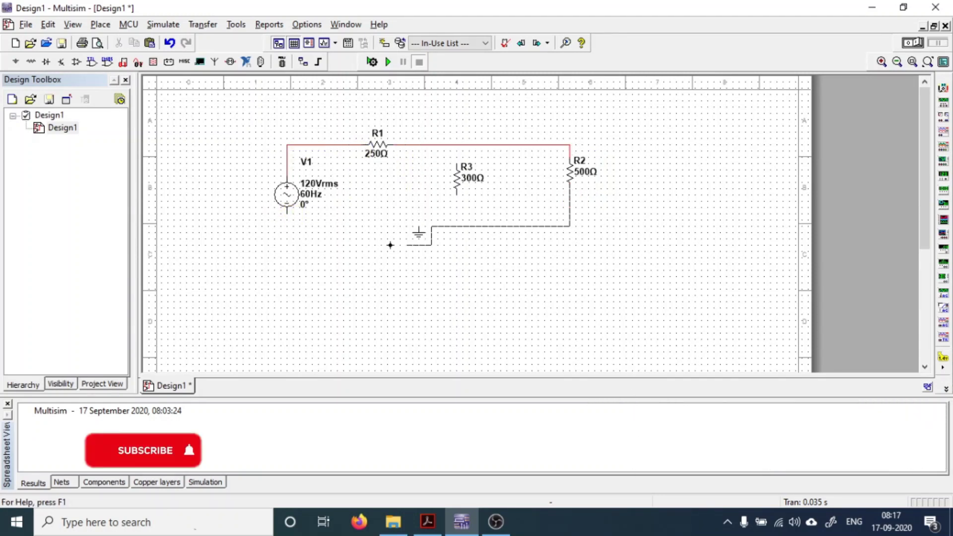
{"action": "key", "text": "Escape"}
{"action": "left_click_drag", "start_coordinate": [419, 232], "coordinate": [419, 296]}
{"action": "left_click", "coordinate": [570, 187]}
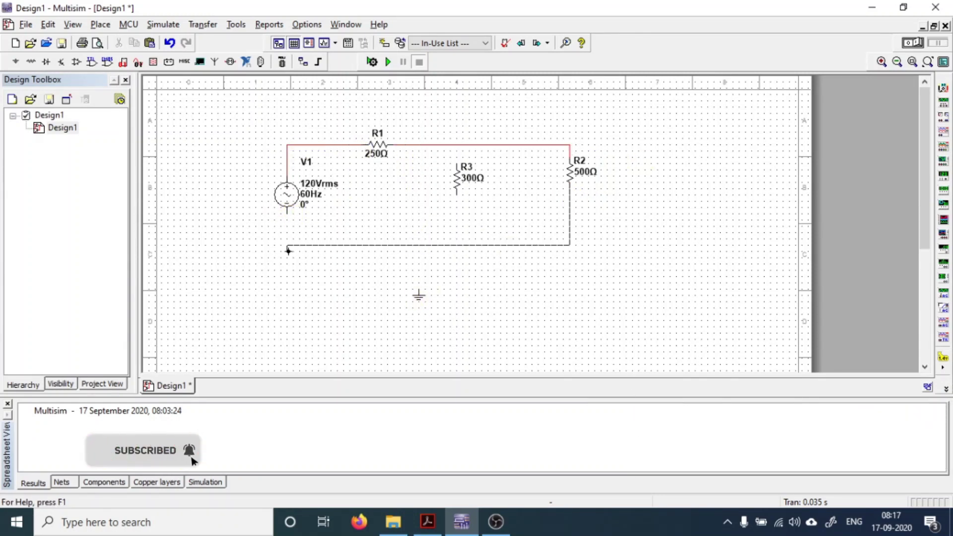
{"action": "left_click", "coordinate": [287, 212]}
{"action": "left_click_drag", "start_coordinate": [455, 194], "coordinate": [450, 245]}
{"action": "left_click_drag", "start_coordinate": [575, 179], "coordinate": [575, 198]}
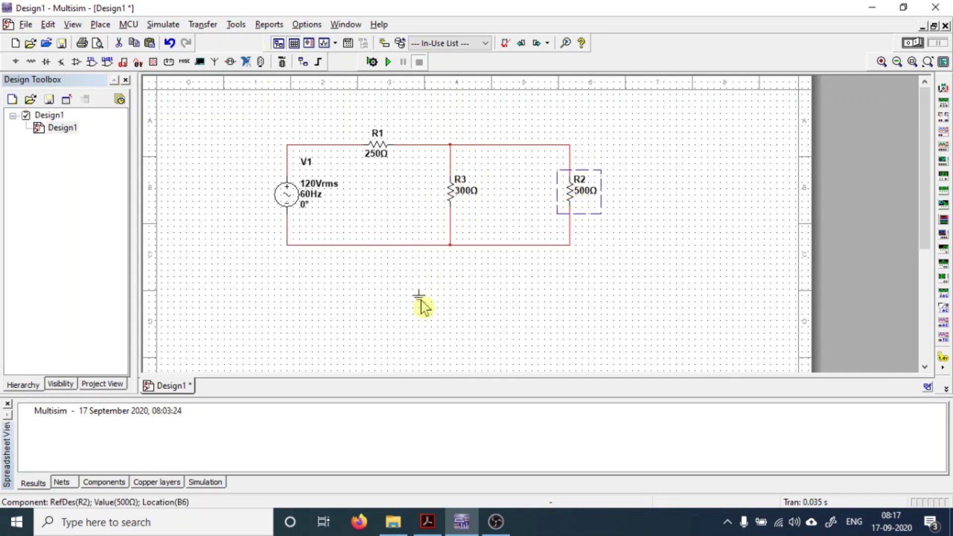
{"action": "left_click_drag", "start_coordinate": [420, 300], "coordinate": [419, 252]}
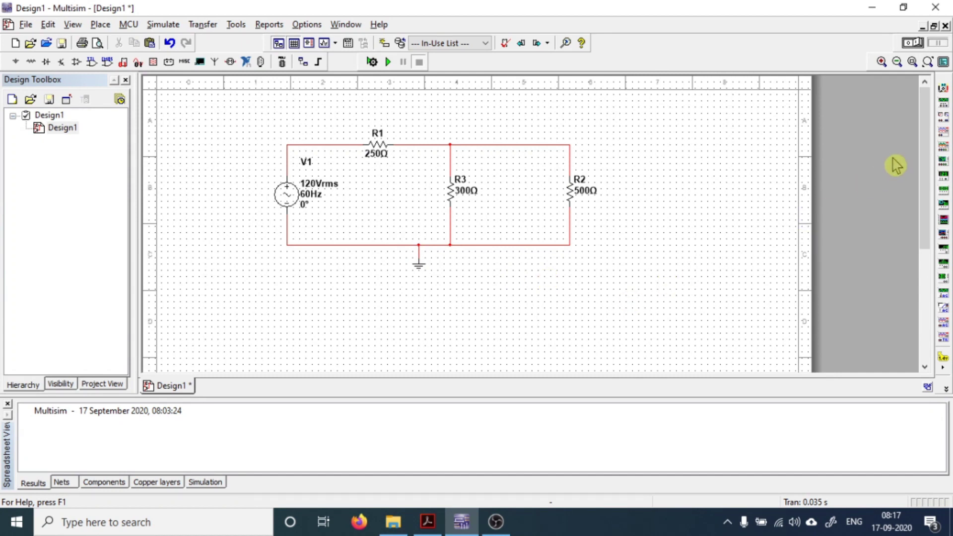
Step: Place oscilloscope XSC1 right of the circuit and nudge it slightly down
{"action": "left_click", "coordinate": [946, 136]}
{"action": "left_click", "coordinate": [622, 161]}
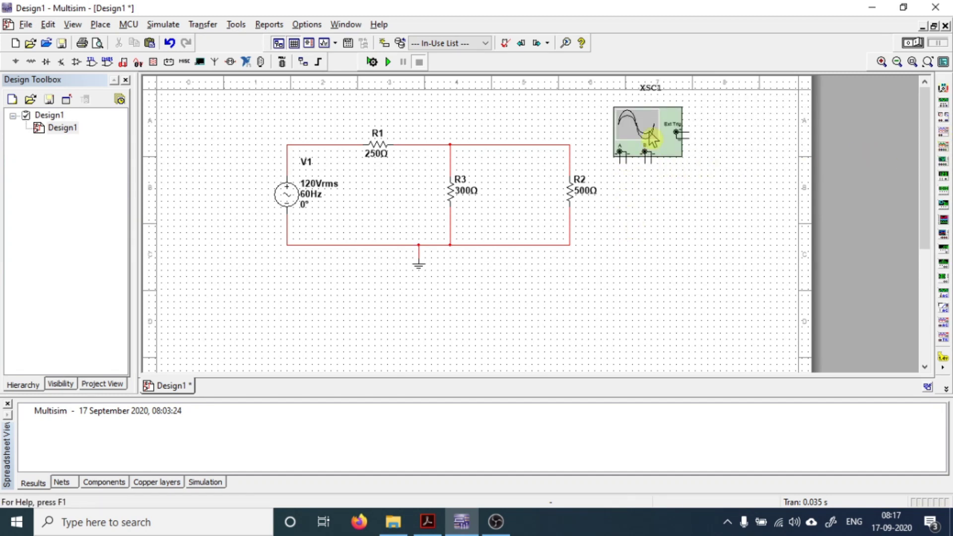
{"action": "left_click_drag", "start_coordinate": [651, 139], "coordinate": [650, 157]}
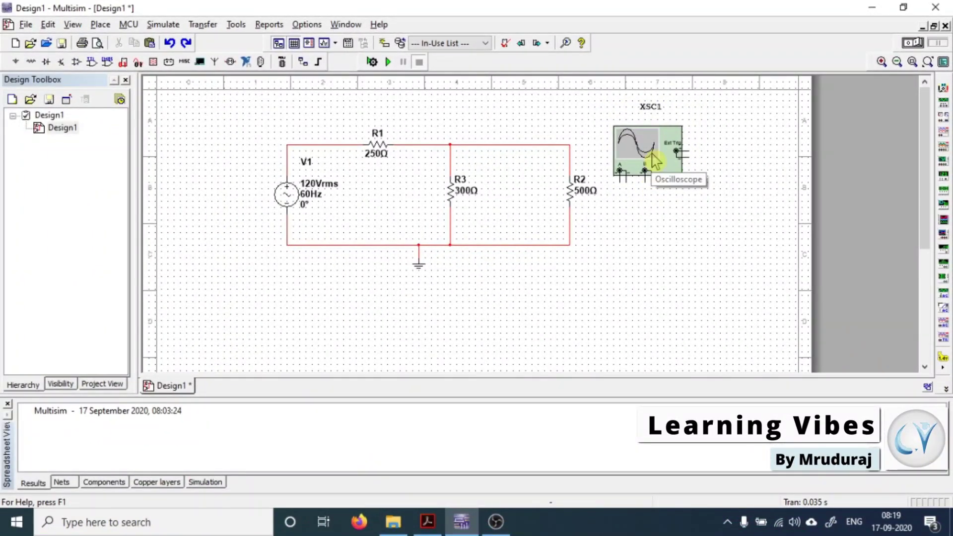
Step: Open and close XSC1's display window, then move the scope right and down
{"action": "double_click", "coordinate": [654, 160]}
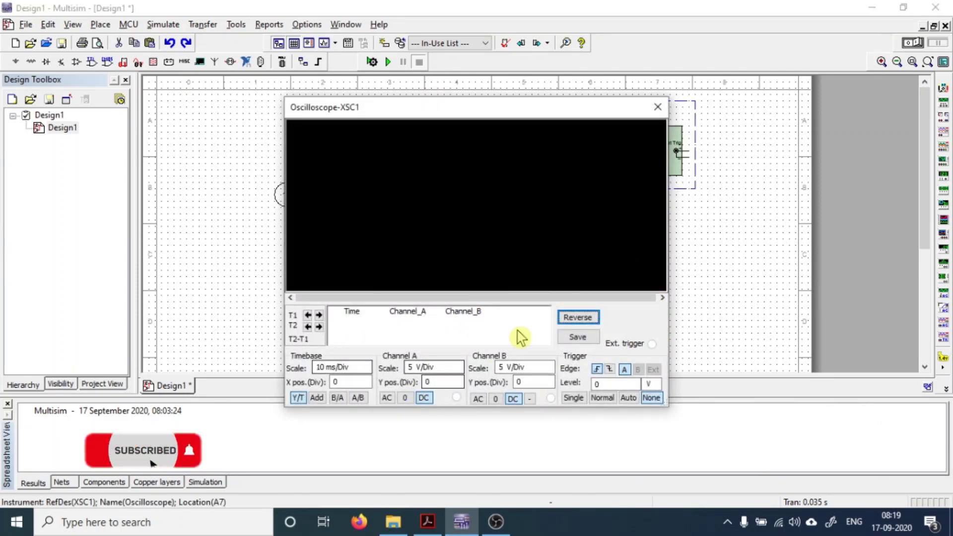
{"action": "left_click", "coordinate": [563, 318]}
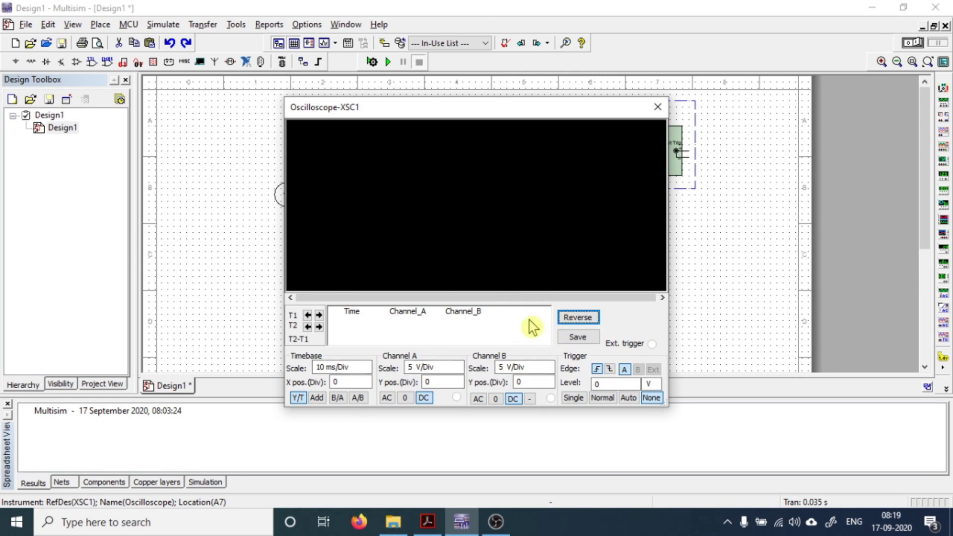
{"action": "left_click", "coordinate": [657, 106]}
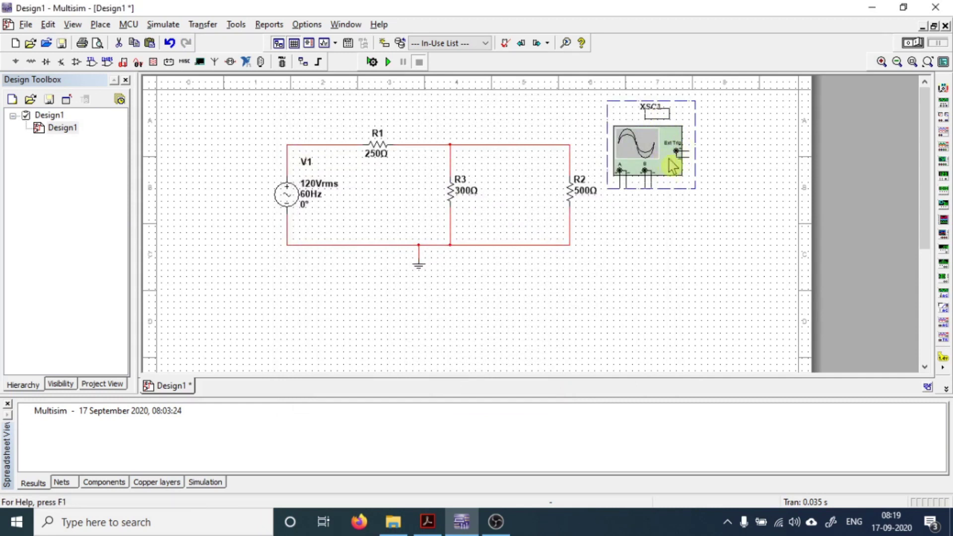
{"action": "left_click_drag", "start_coordinate": [616, 133], "coordinate": [654, 145]}
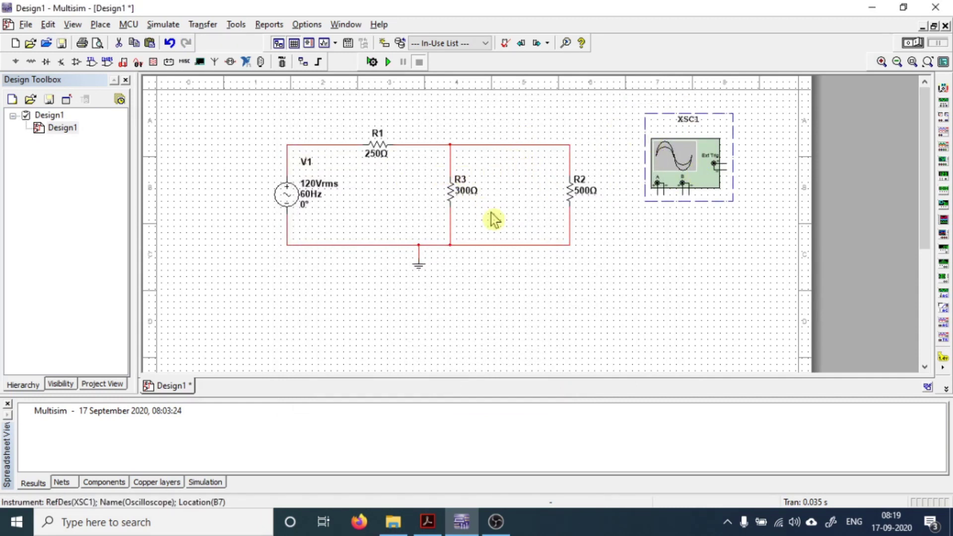
Step: Wire the scope's channel A lead to R2's top node and the other lead to R2's bottom
{"action": "left_click", "coordinate": [655, 208]}
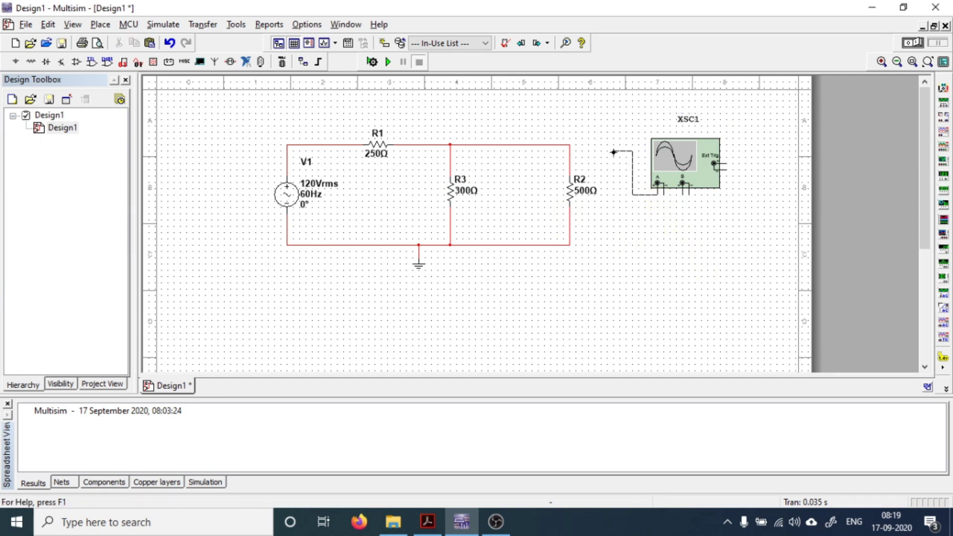
{"action": "left_click", "coordinate": [572, 155]}
{"action": "left_click", "coordinate": [571, 240]}
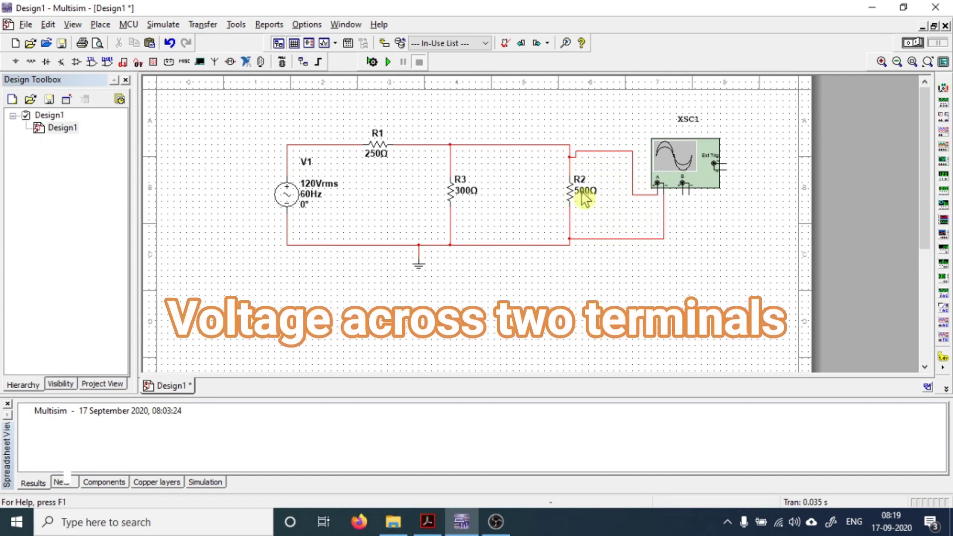
Step: Open XSC1, run the simulation to plot the channel A trace across R2, then stop it
{"action": "double_click", "coordinate": [701, 175]}
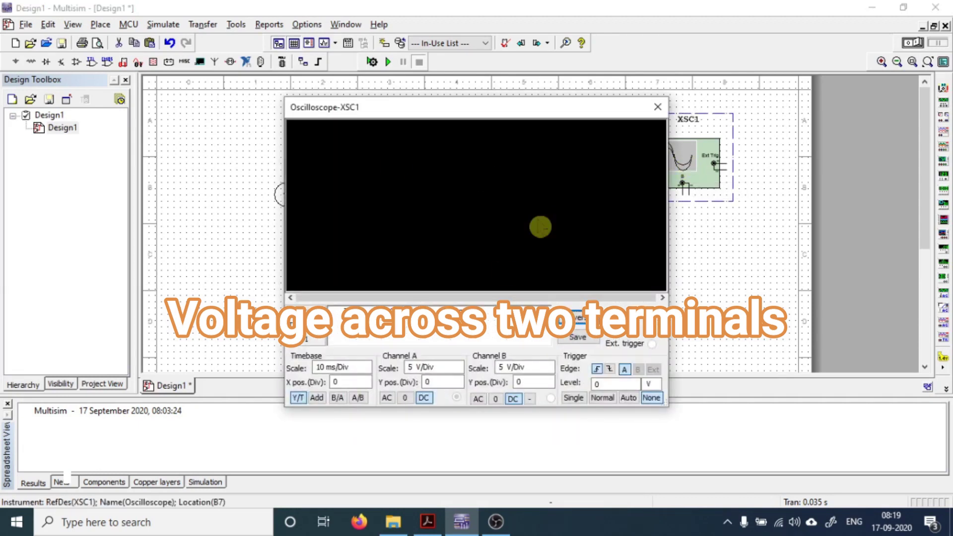
{"action": "left_click_drag", "start_coordinate": [418, 111], "coordinate": [163, 113]}
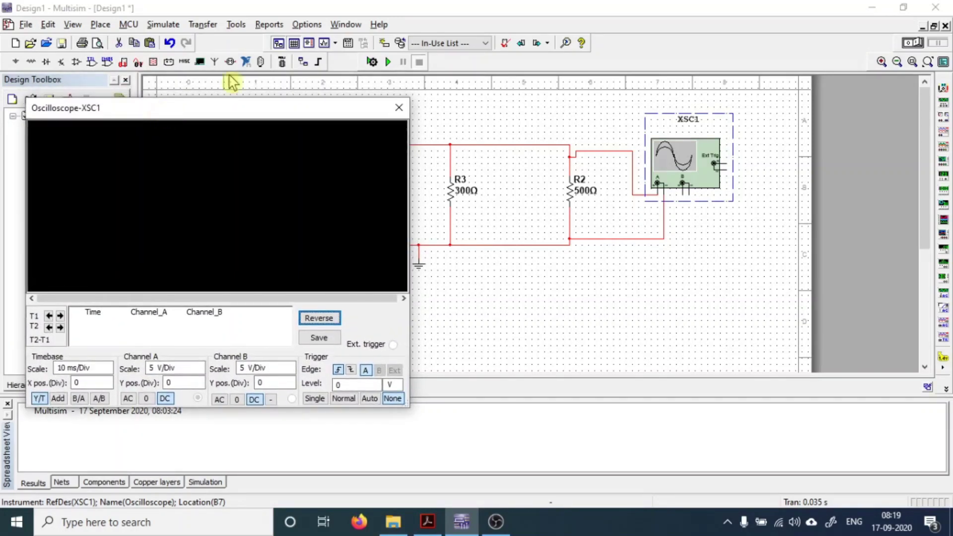
{"action": "left_click", "coordinate": [387, 62]}
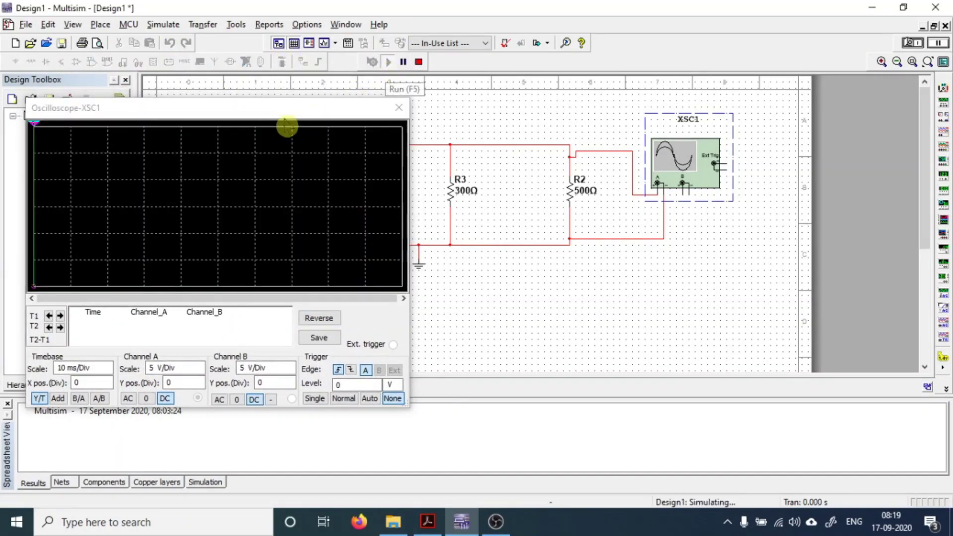
{"action": "left_click_drag", "start_coordinate": [255, 110], "coordinate": [614, 91]}
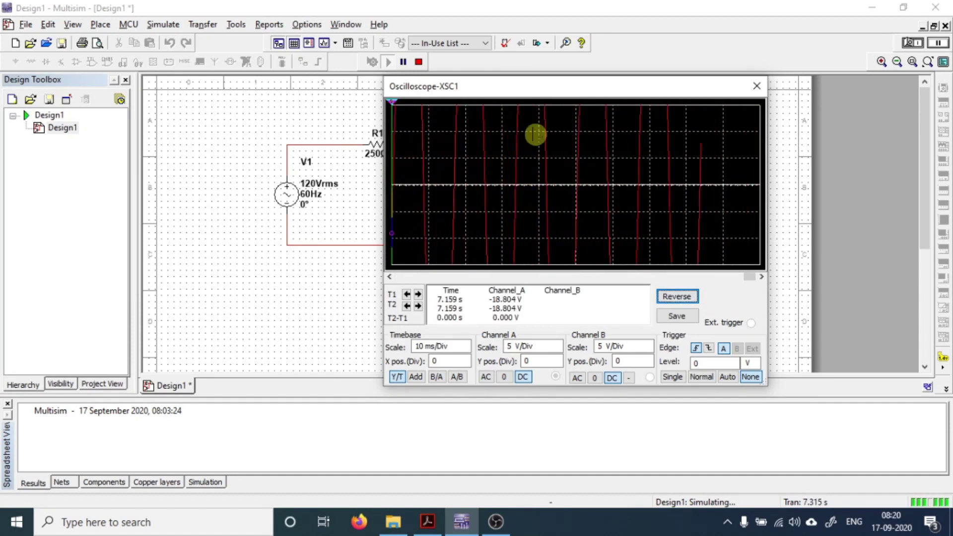
{"action": "left_click", "coordinate": [420, 62]}
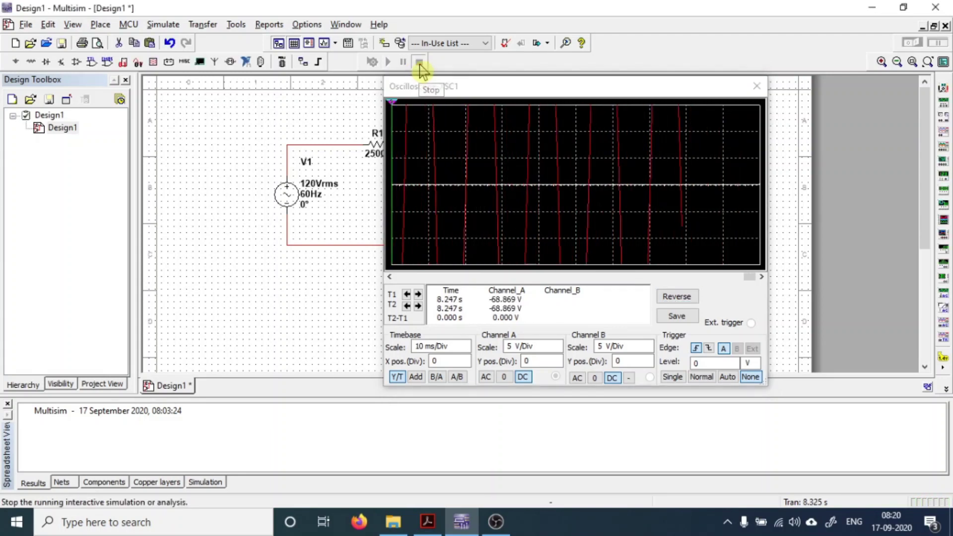
Step: Switch XSC1's Channel A coupling to AC and move the scope window left
{"action": "left_click_drag", "start_coordinate": [740, 277], "coordinate": [709, 281]}
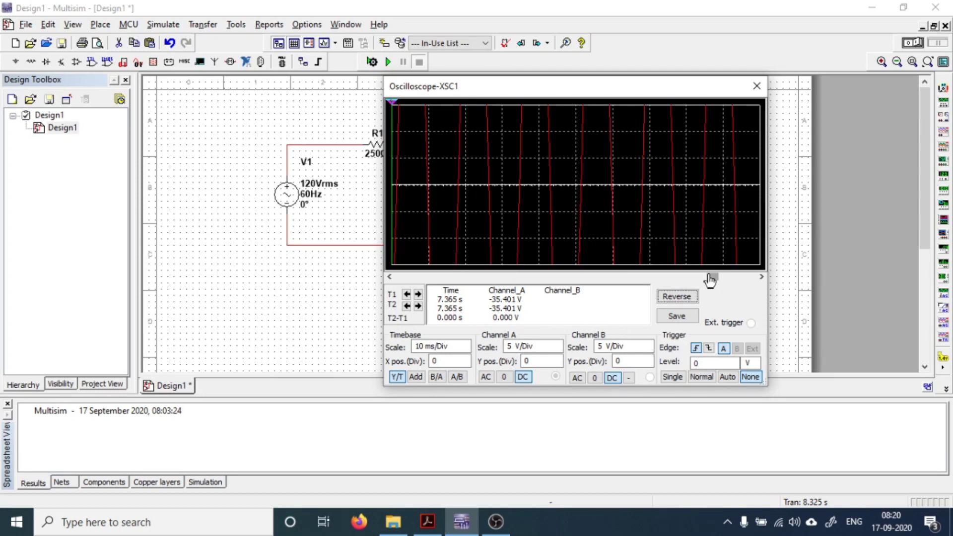
{"action": "left_click", "coordinate": [486, 377]}
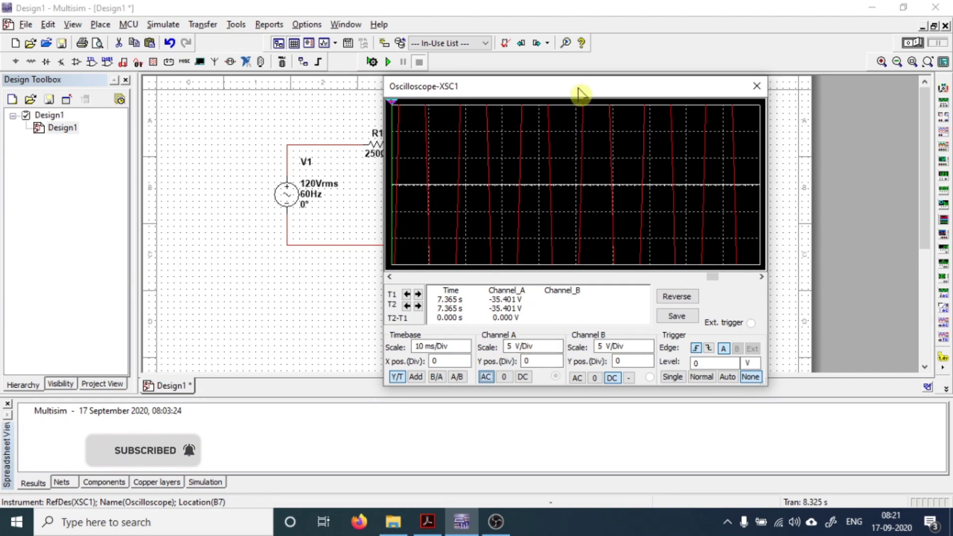
{"action": "left_click_drag", "start_coordinate": [580, 92], "coordinate": [423, 84]}
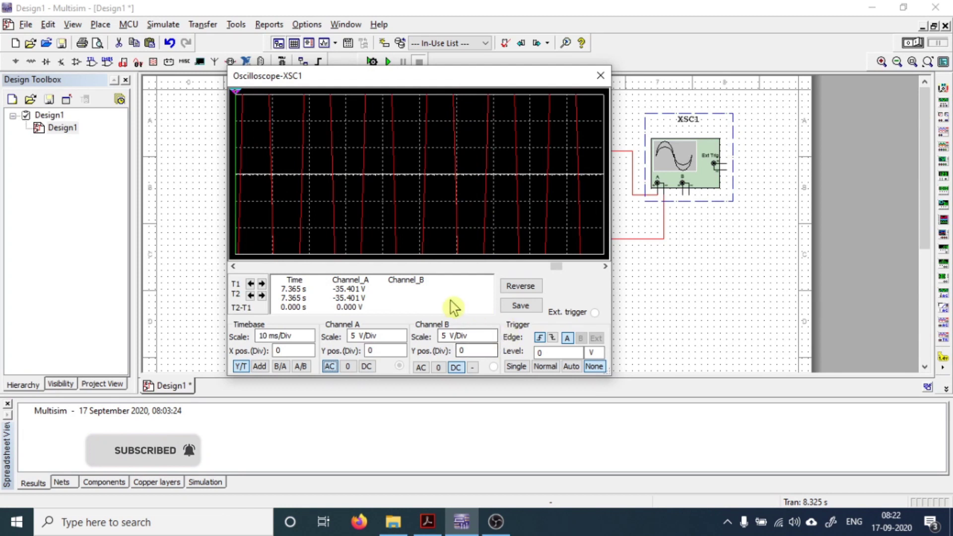
{"action": "left_click", "coordinate": [435, 329]}
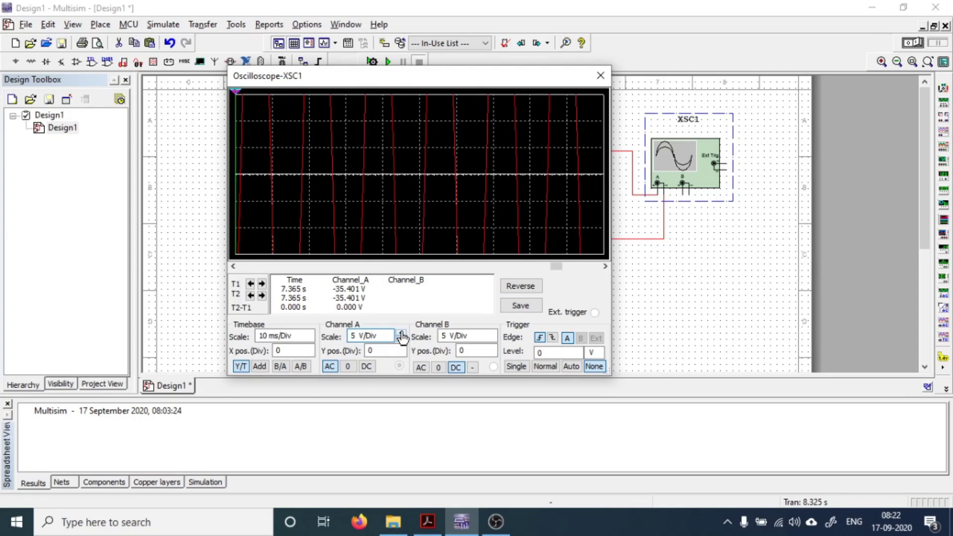
{"action": "left_click", "coordinate": [401, 334]}
{"action": "left_click", "coordinate": [401, 333]}
{"action": "left_click", "coordinate": [401, 334]}
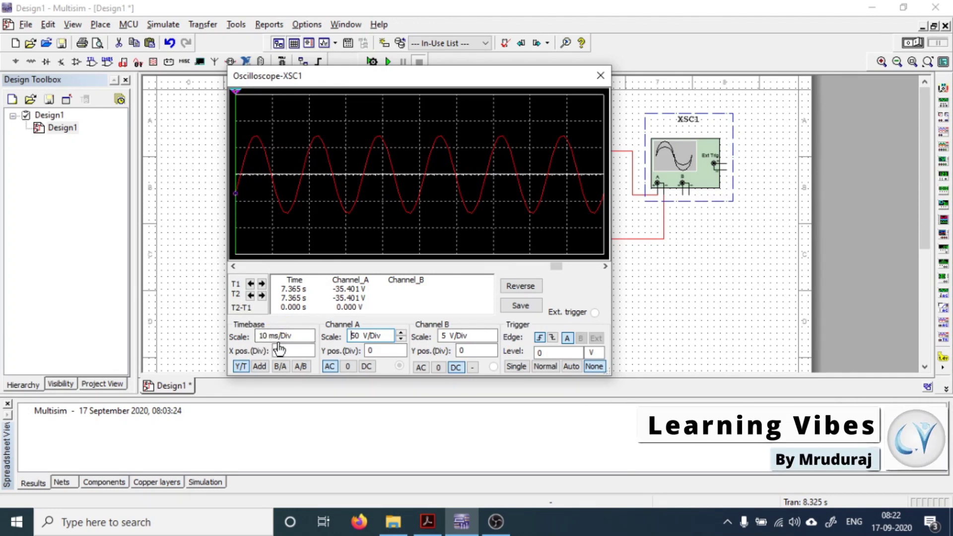
{"action": "left_click", "coordinate": [272, 180]}
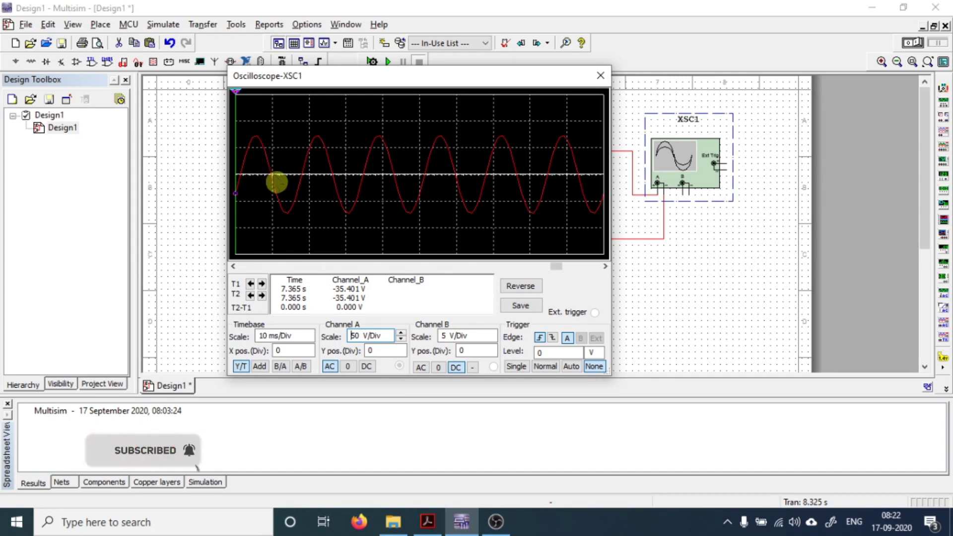
{"action": "left_click", "coordinate": [278, 336]}
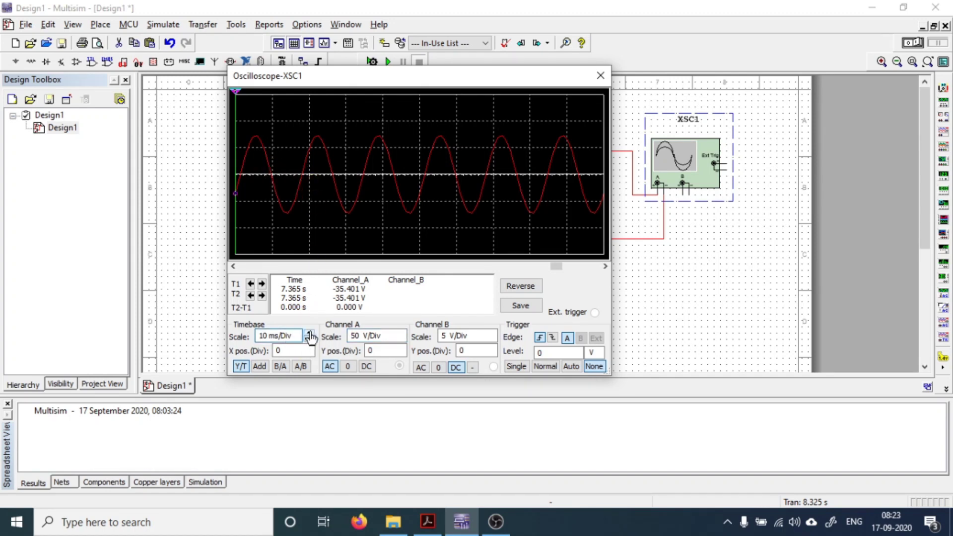
Step: Change the XSC1 timebase scale to 5 ms/Div and select the Channel A scale field
{"action": "left_click", "coordinate": [309, 333]}
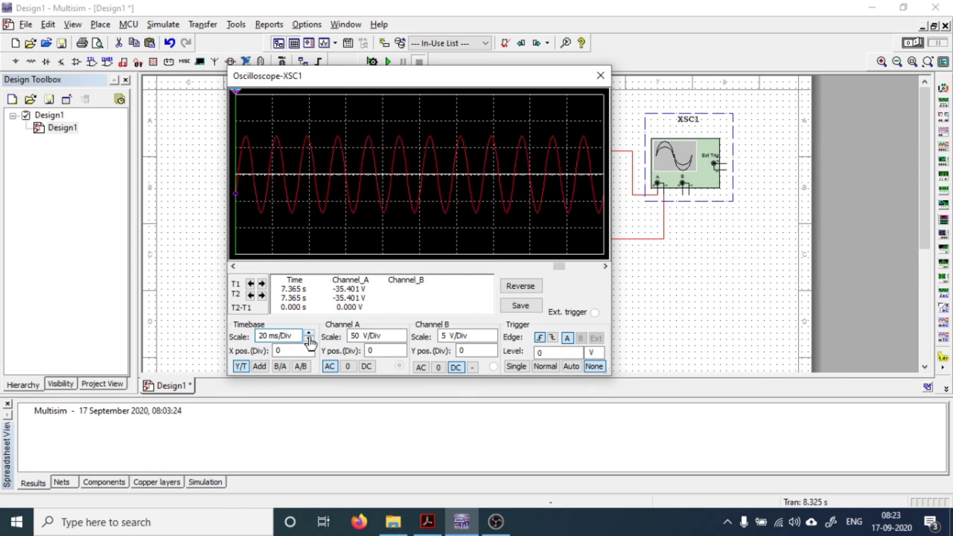
{"action": "left_click", "coordinate": [309, 340]}
{"action": "left_click", "coordinate": [309, 340]}
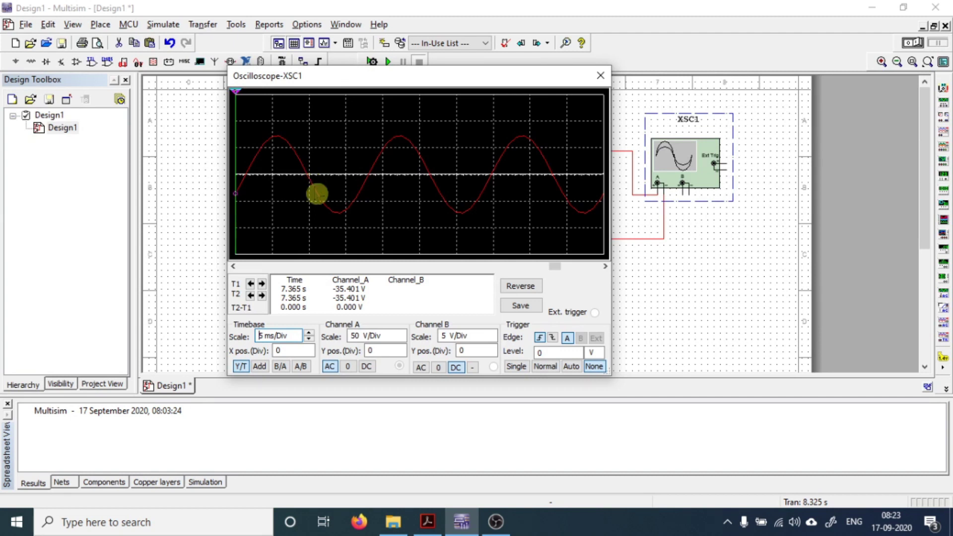
{"action": "left_click", "coordinate": [390, 338]}
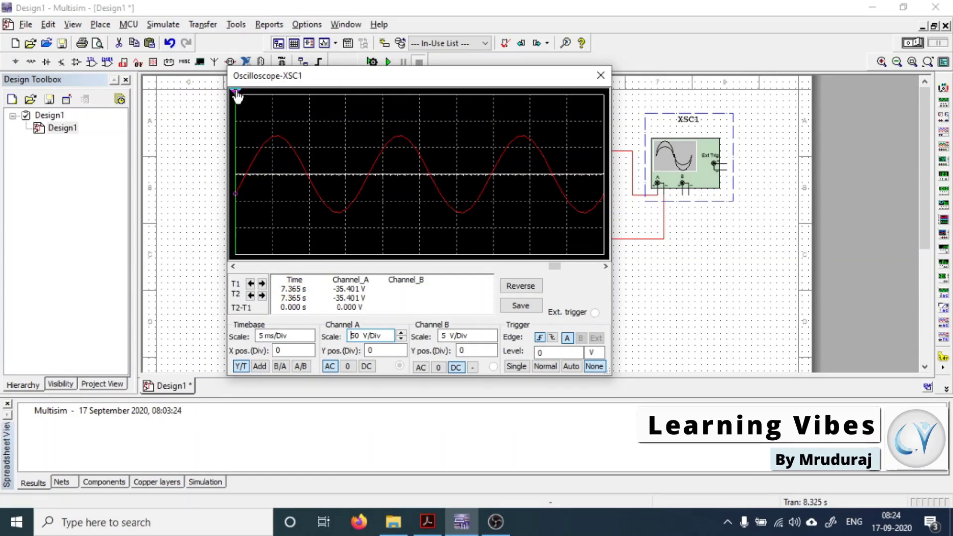
Step: Place cursor T1 on a peak (71.268 V) and T2 on the next trough (−71.936 V)
{"action": "left_click_drag", "start_coordinate": [238, 96], "coordinate": [339, 110]}
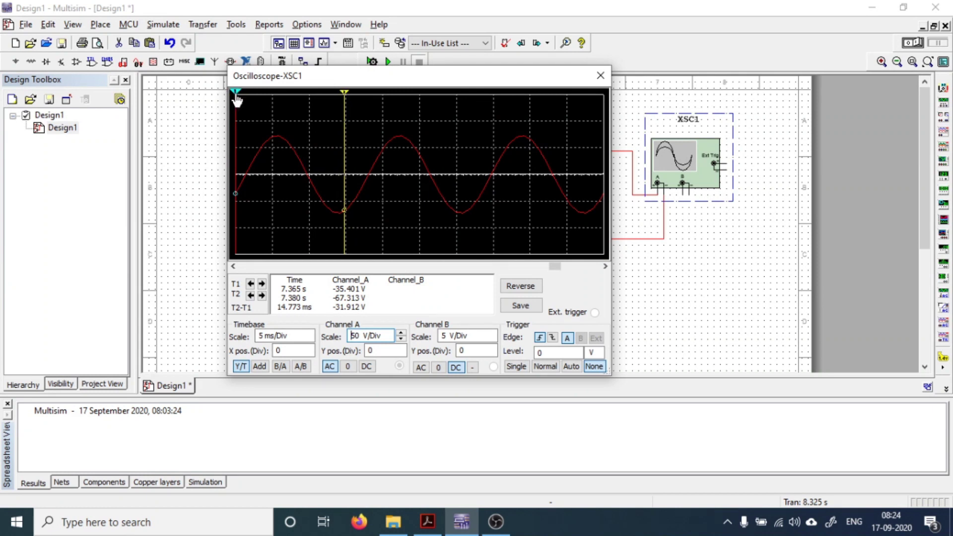
{"action": "left_click_drag", "start_coordinate": [236, 95], "coordinate": [279, 108]}
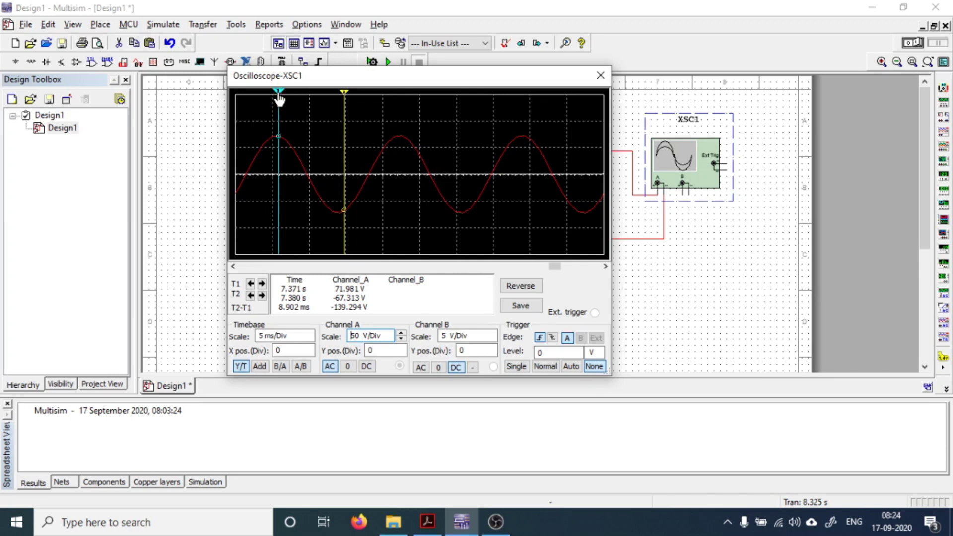
{"action": "left_click_drag", "start_coordinate": [279, 98], "coordinate": [275, 101]}
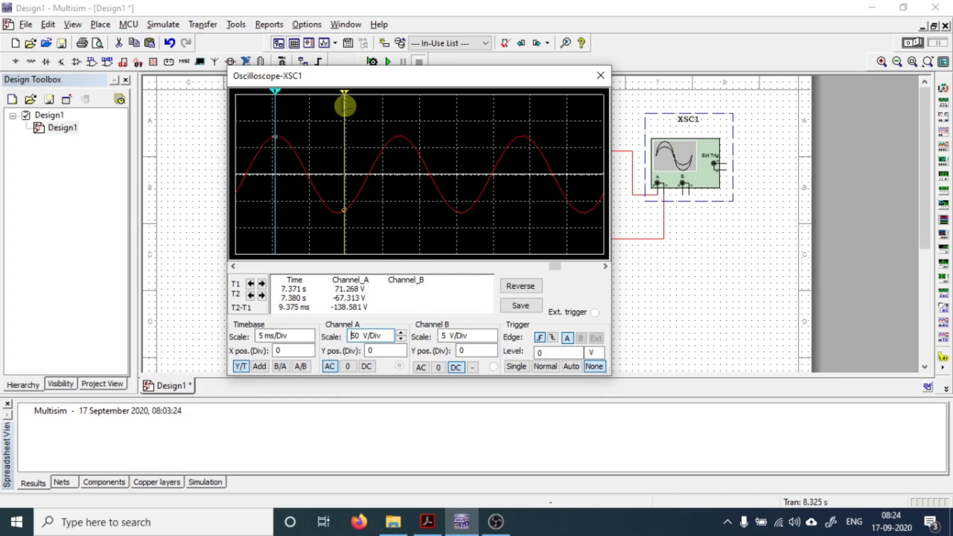
{"action": "mouse_move", "coordinate": [347, 103]}
{"action": "left_mouse_down"}
{"action": "mouse_move", "coordinate": [327, 106]}
{"action": "mouse_move", "coordinate": [338, 104]}
{"action": "left_mouse_up"}
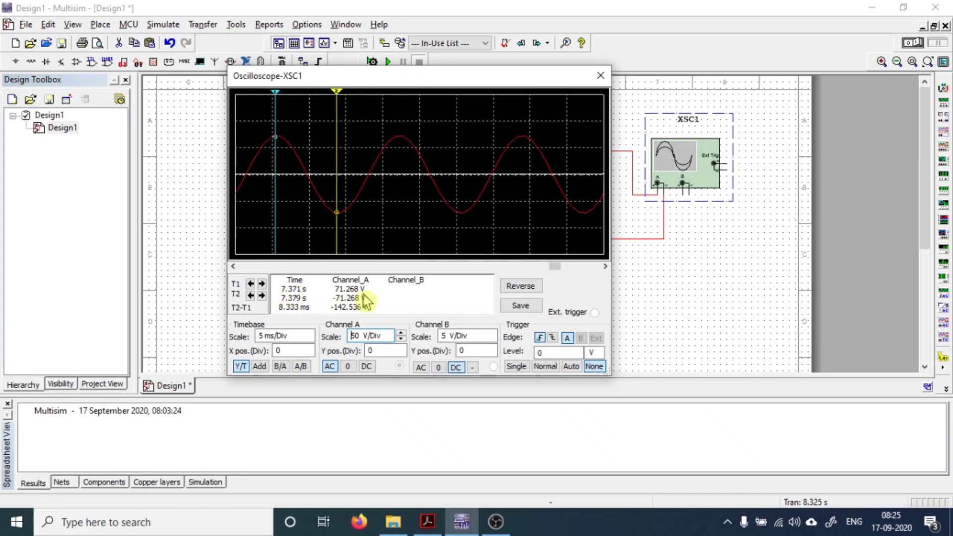
{"action": "left_click_drag", "start_coordinate": [339, 123], "coordinate": [342, 103]}
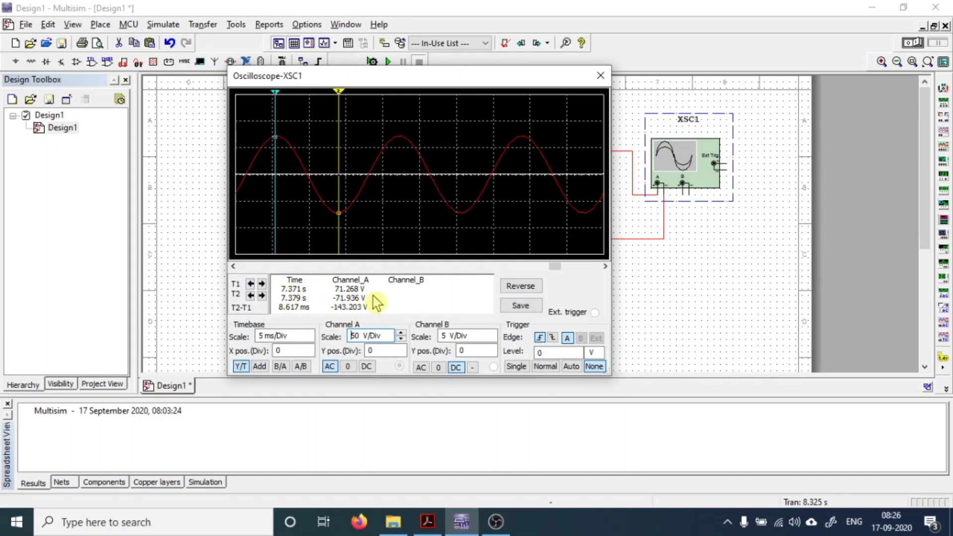
Step: Toggle XSC1's Reverse display colours, move the scope window aside, and scroll the trace earlier
{"action": "left_click", "coordinate": [522, 288]}
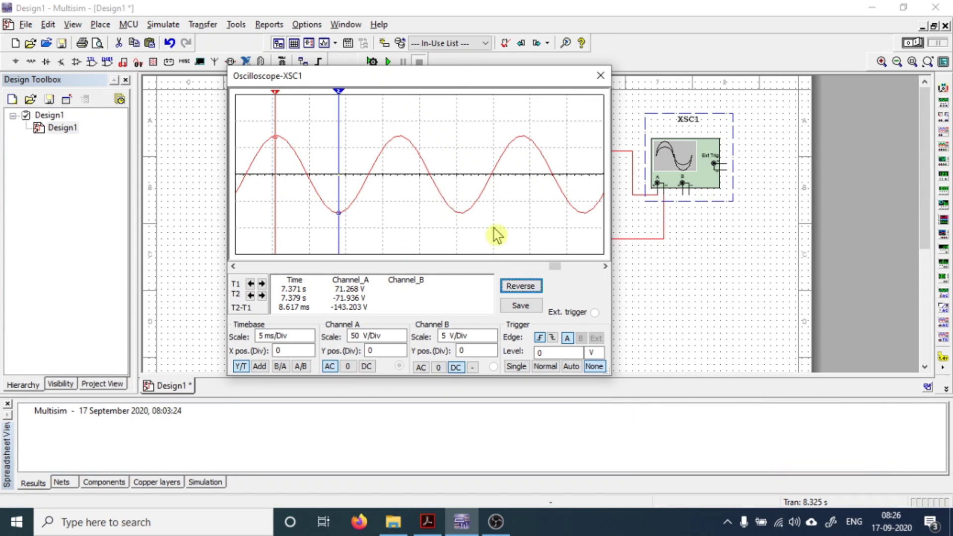
{"action": "left_click", "coordinate": [521, 292]}
{"action": "left_click", "coordinate": [521, 292]}
{"action": "left_click", "coordinate": [521, 292]}
{"action": "left_click", "coordinate": [521, 291]}
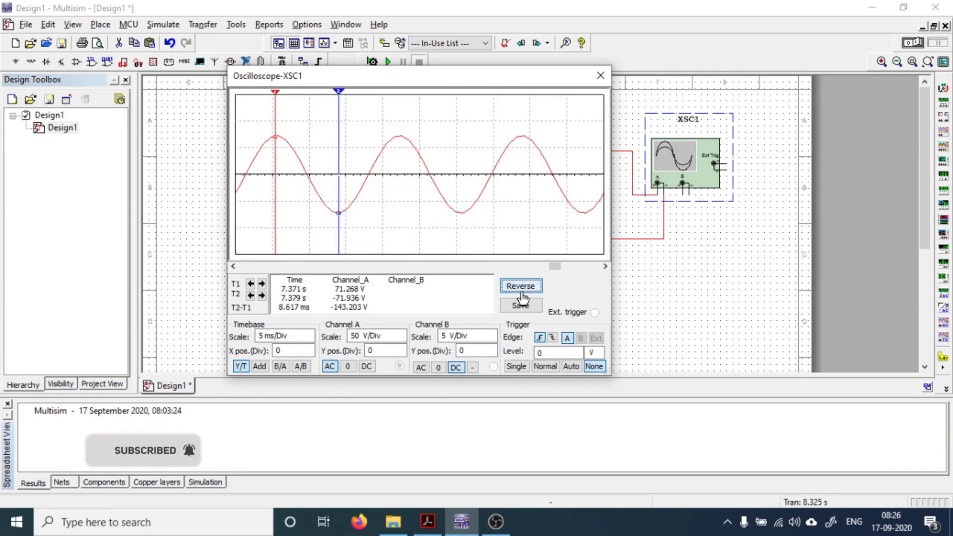
{"action": "left_click", "coordinate": [521, 291]}
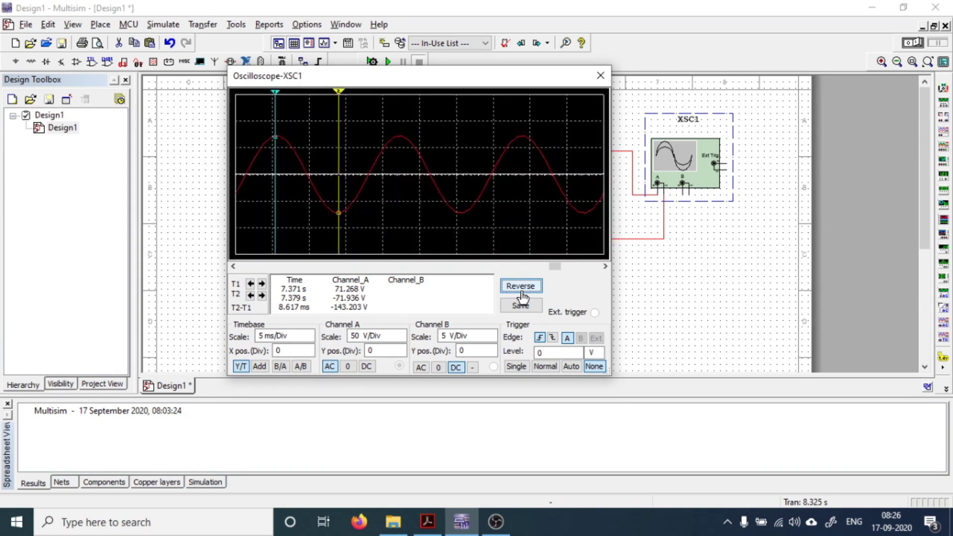
{"action": "left_click_drag", "start_coordinate": [417, 79], "coordinate": [612, 107]}
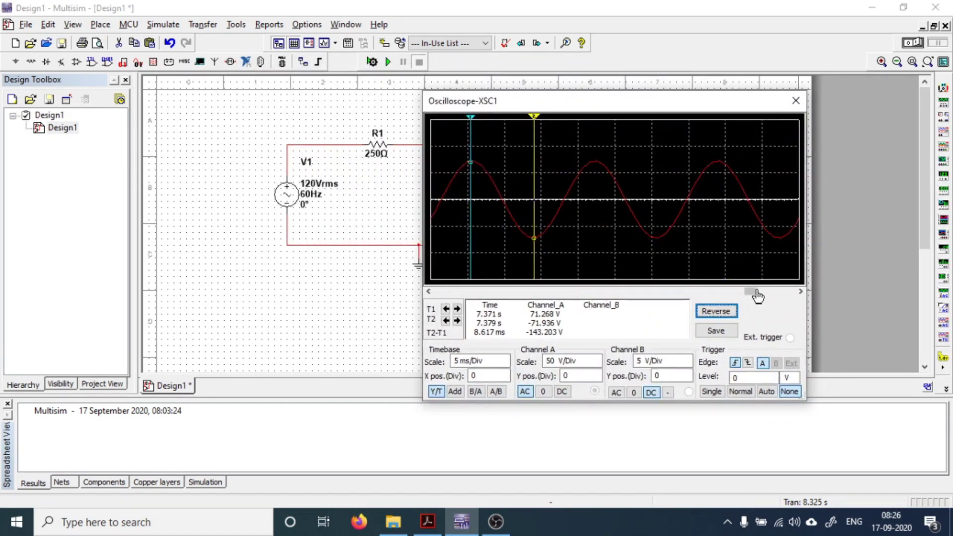
{"action": "left_click_drag", "start_coordinate": [757, 296], "coordinate": [738, 294]}
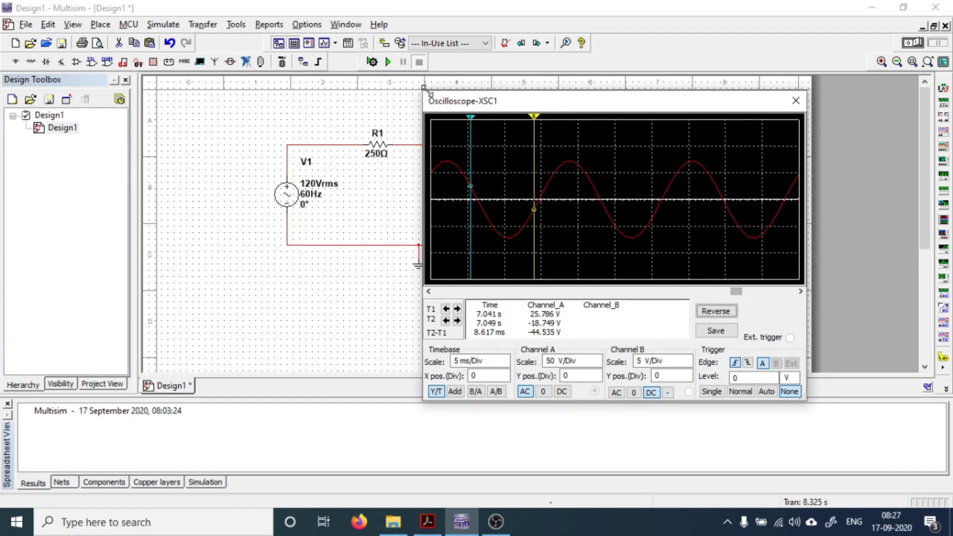
Step: Enable Maximum time step (TMAX) in Interactive simulation settings and set it to 1e-001 s
{"action": "left_click", "coordinate": [163, 25]}
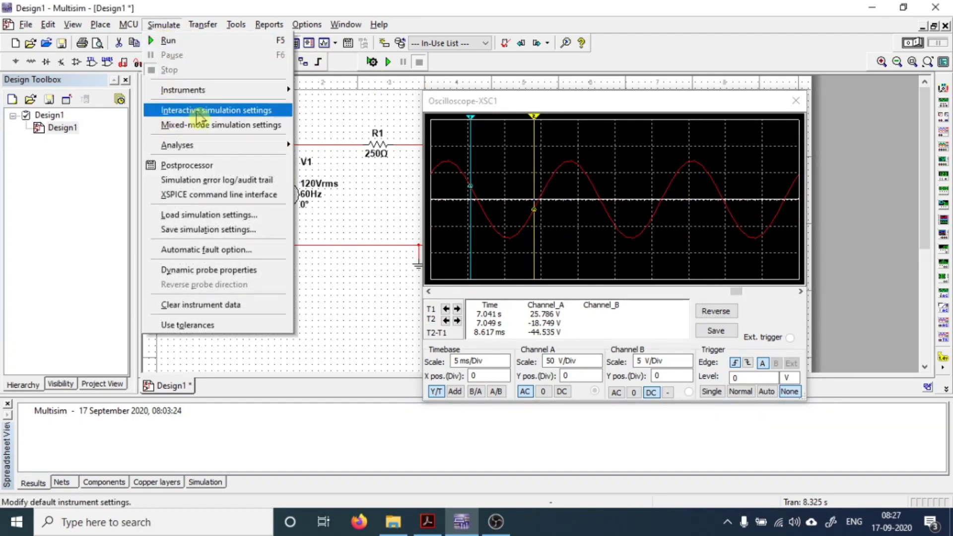
{"action": "left_click", "coordinate": [219, 112]}
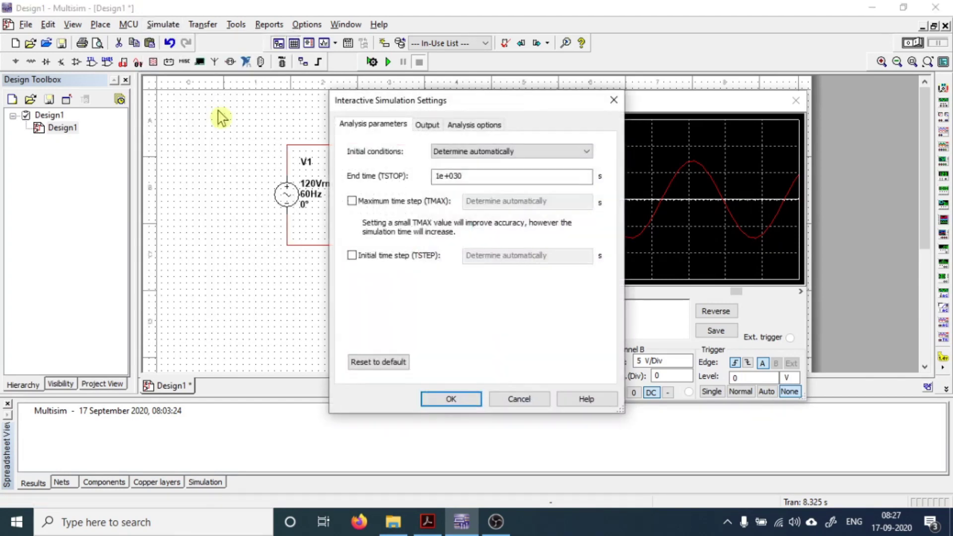
{"action": "left_click_drag", "start_coordinate": [452, 110], "coordinate": [263, 92]}
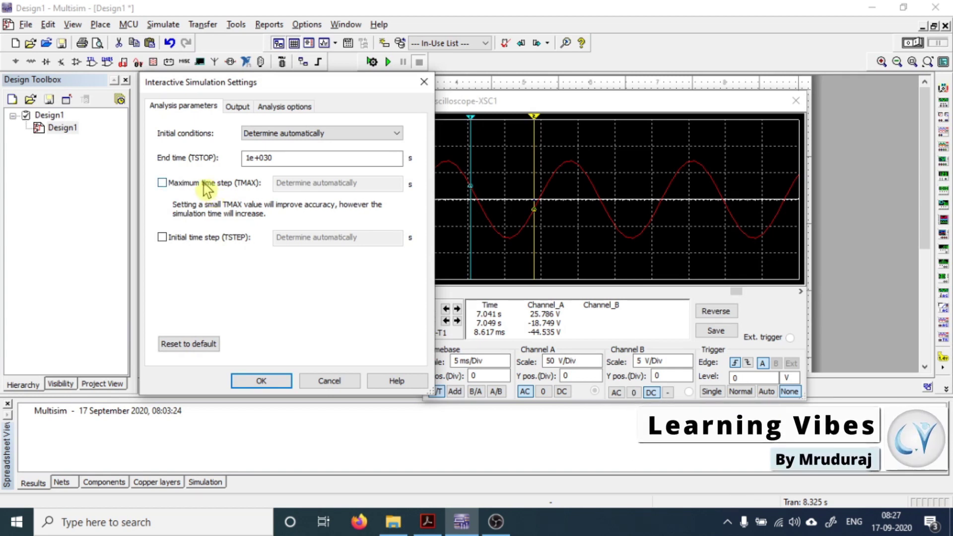
{"action": "left_click", "coordinate": [208, 188]}
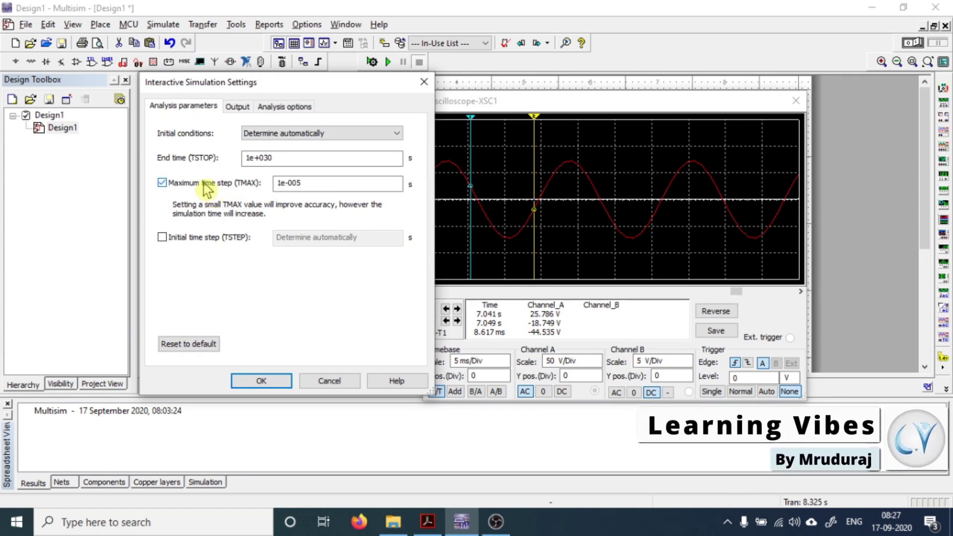
{"action": "left_click", "coordinate": [312, 183]}
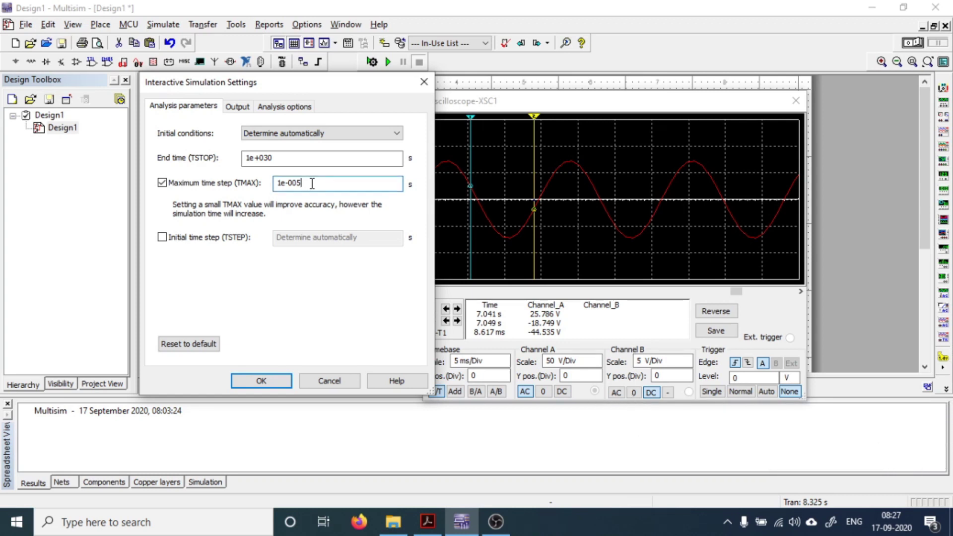
{"action": "key", "text": "BackSpace"}
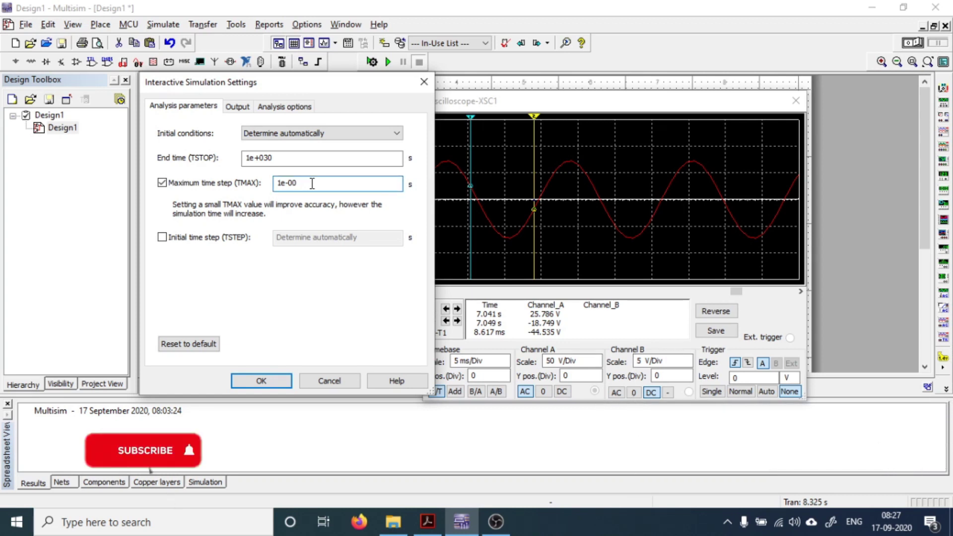
{"action": "type", "text": "1"}
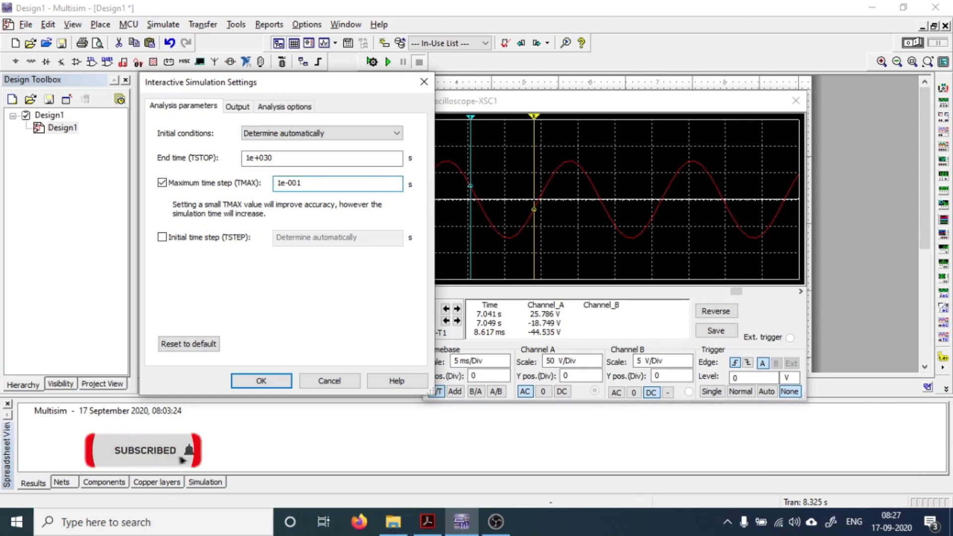
{"action": "left_click", "coordinate": [262, 382]}
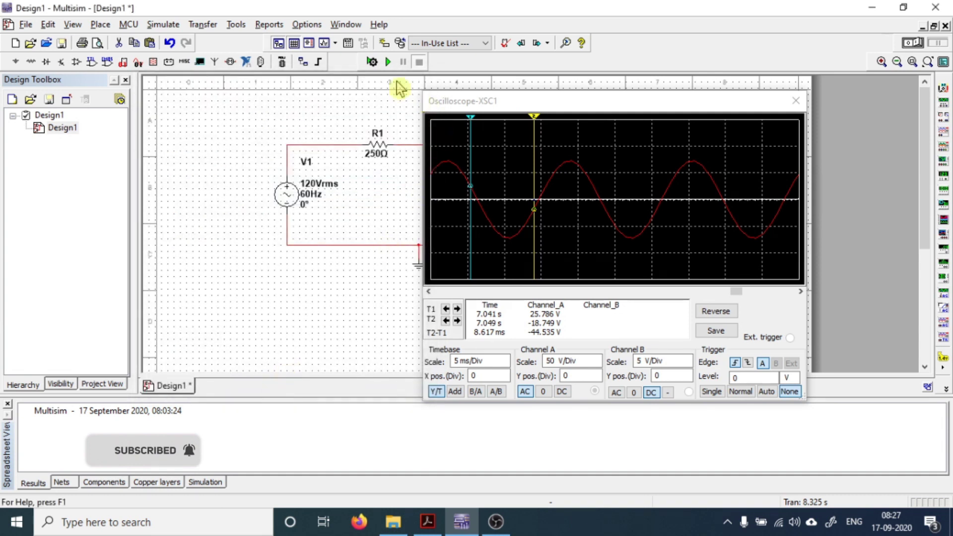
Step: Run the simulation briefly, stop it at 1.327 s, and scroll the scope to view the redrawn sine trace
{"action": "left_click", "coordinate": [388, 62]}
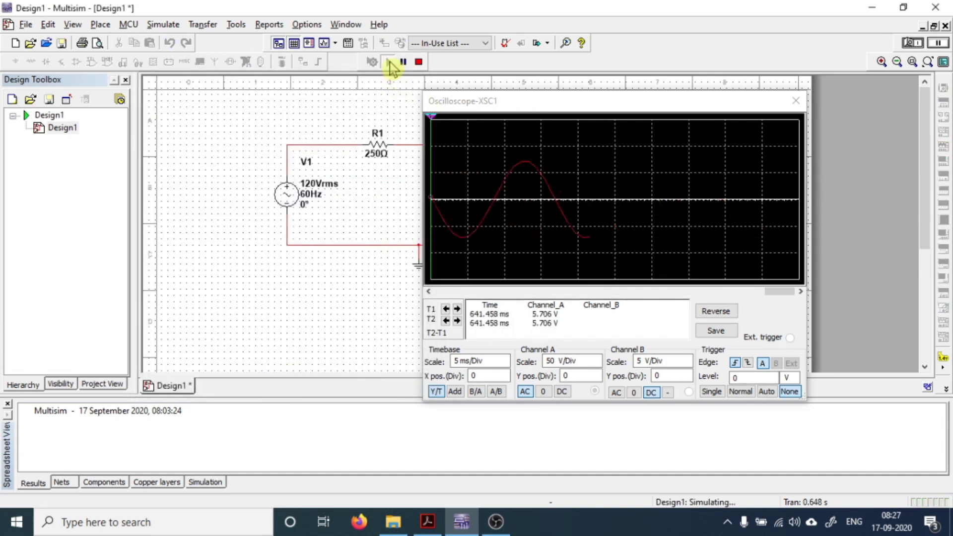
{"action": "left_click", "coordinate": [419, 62]}
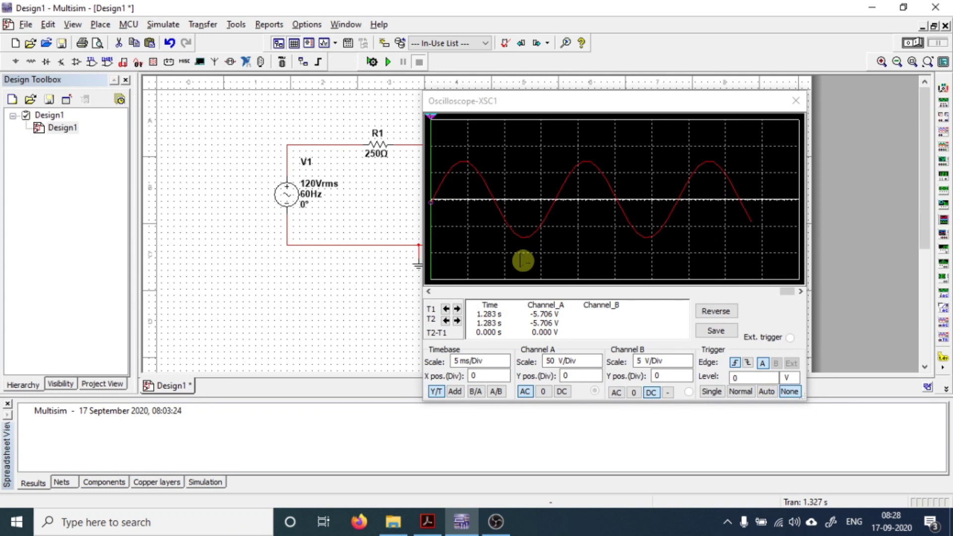
{"action": "left_click_drag", "start_coordinate": [785, 291], "coordinate": [763, 303]}
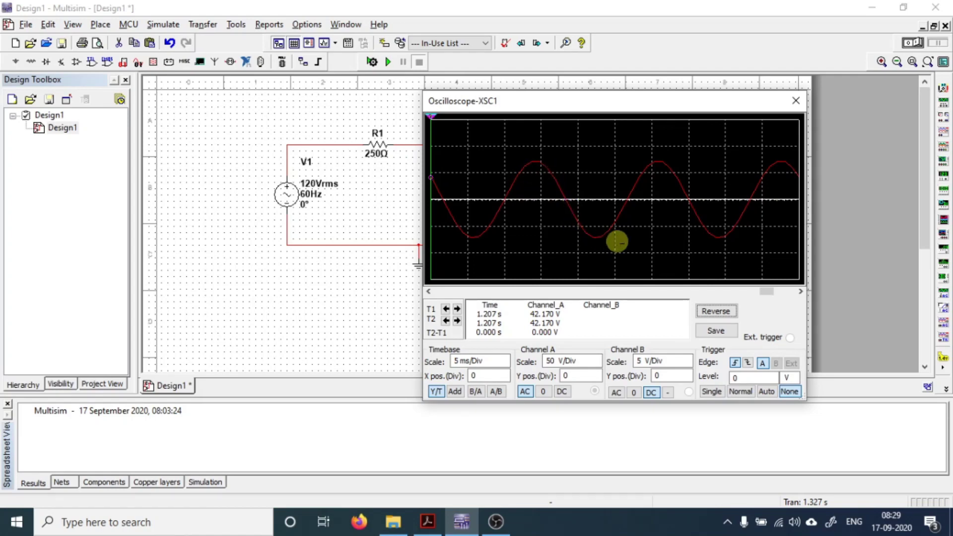
Step: Set the interactive simulation's maximum time step (TMAX) to 1e-006 s and accept the settings
{"action": "left_click", "coordinate": [164, 25]}
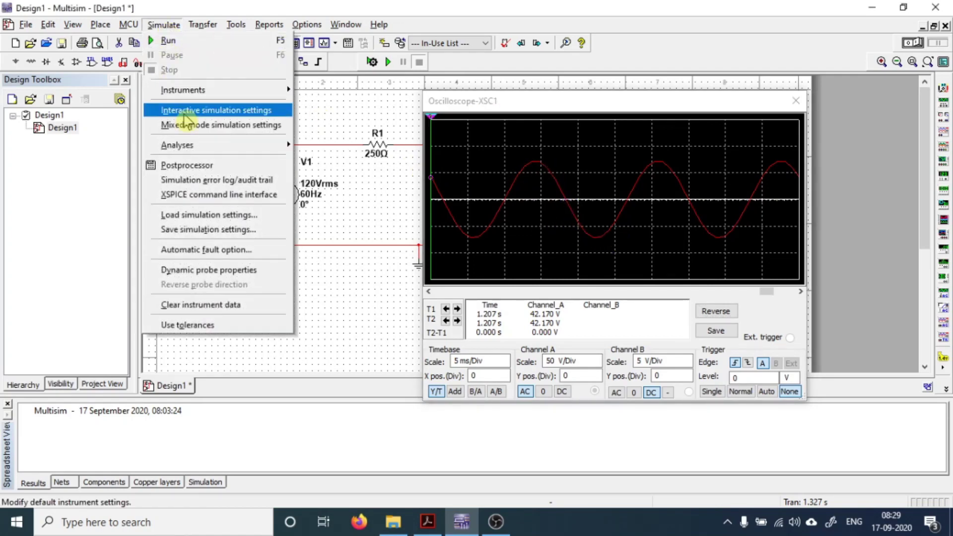
{"action": "left_click", "coordinate": [184, 113]}
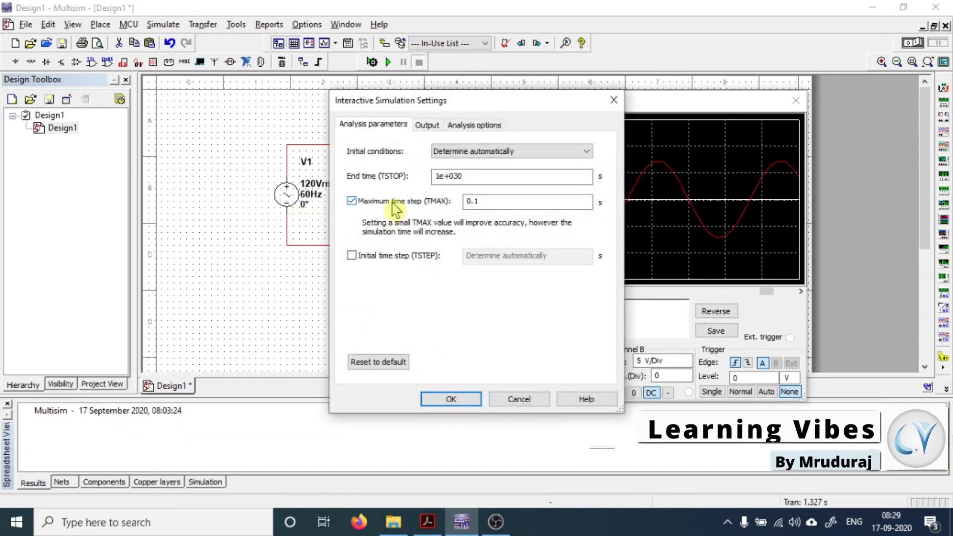
{"action": "left_click", "coordinate": [473, 201]}
{"action": "type", "text": "00000"}
{"action": "key", "text": "Return"}
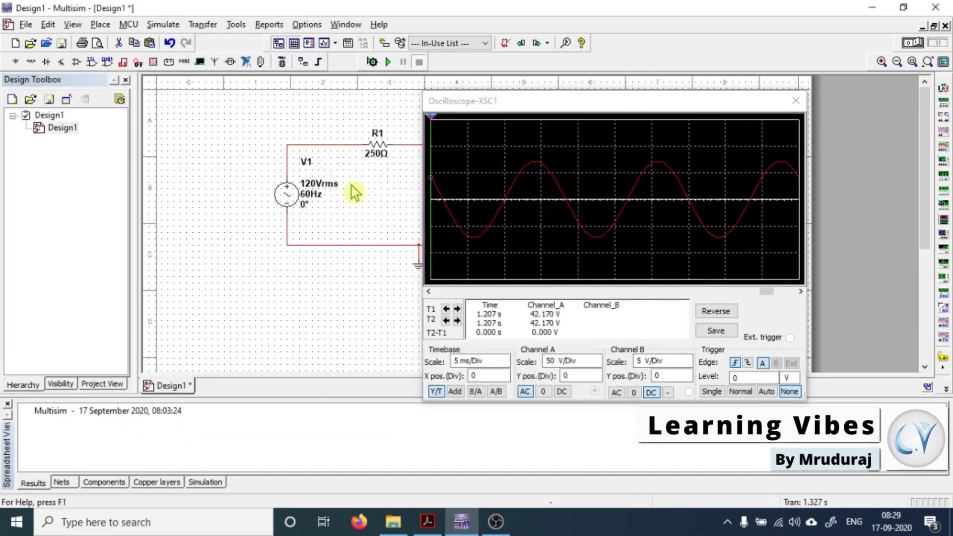
{"action": "left_click", "coordinate": [175, 26]}
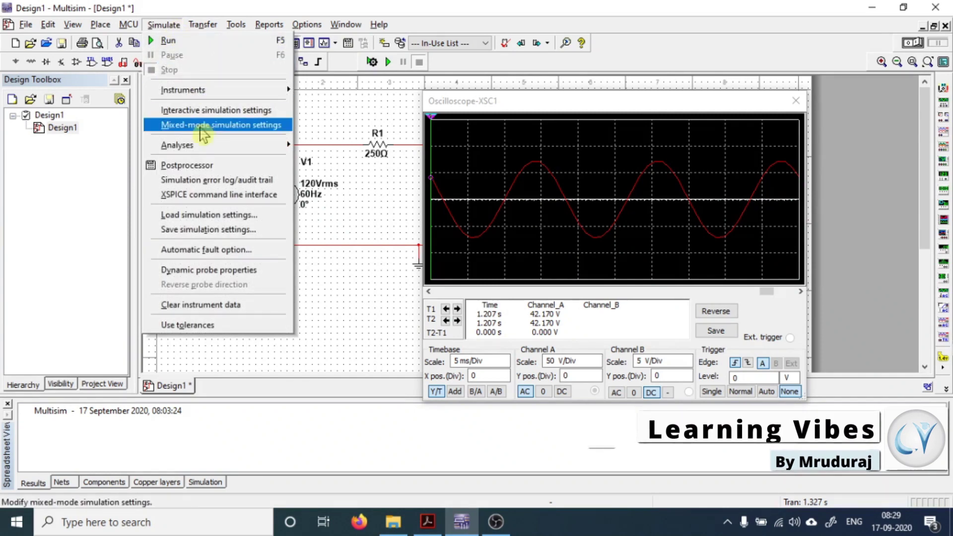
{"action": "left_click", "coordinate": [187, 109]}
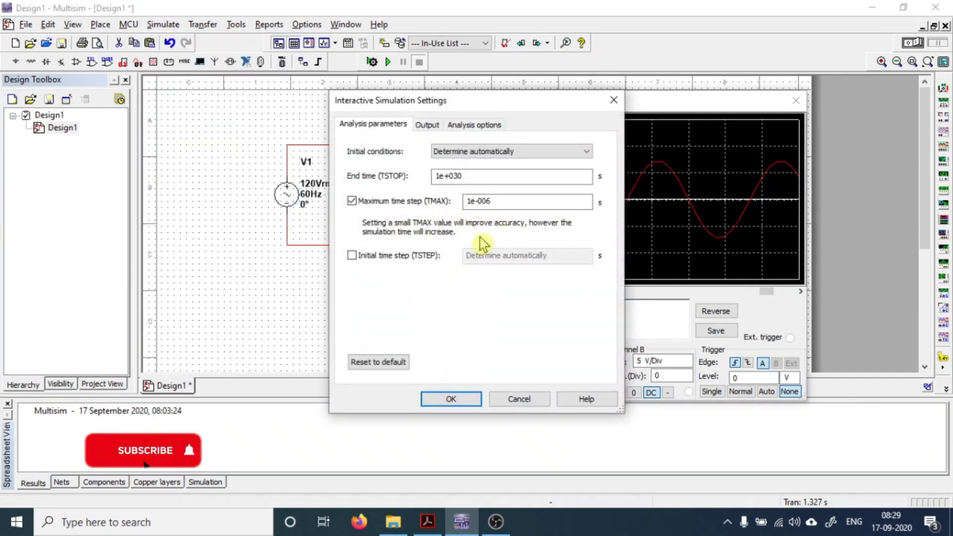
{"action": "left_click", "coordinate": [449, 399]}
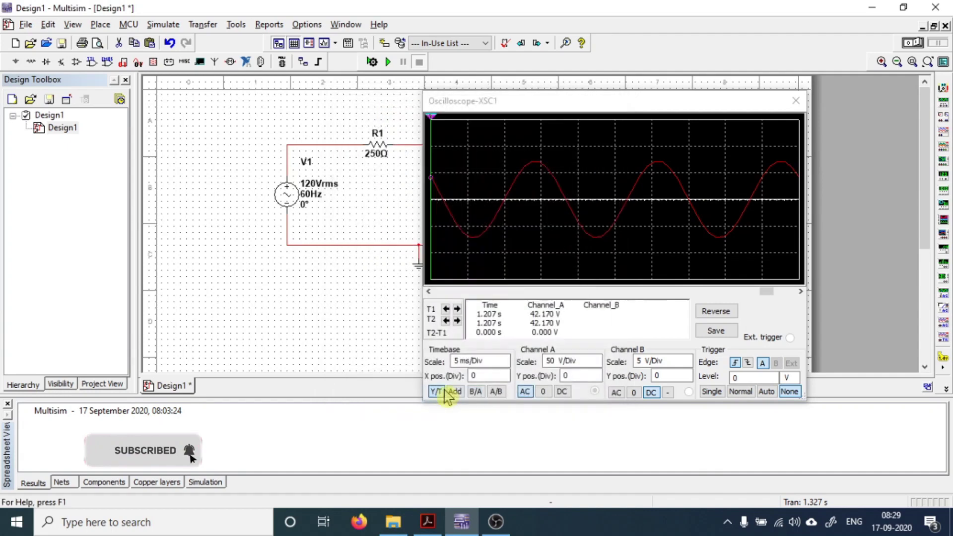
Step: Rerun the simulation with the 1e-006 s time step, then close the Oscilloscope-XSC1 window
{"action": "left_click", "coordinate": [388, 62]}
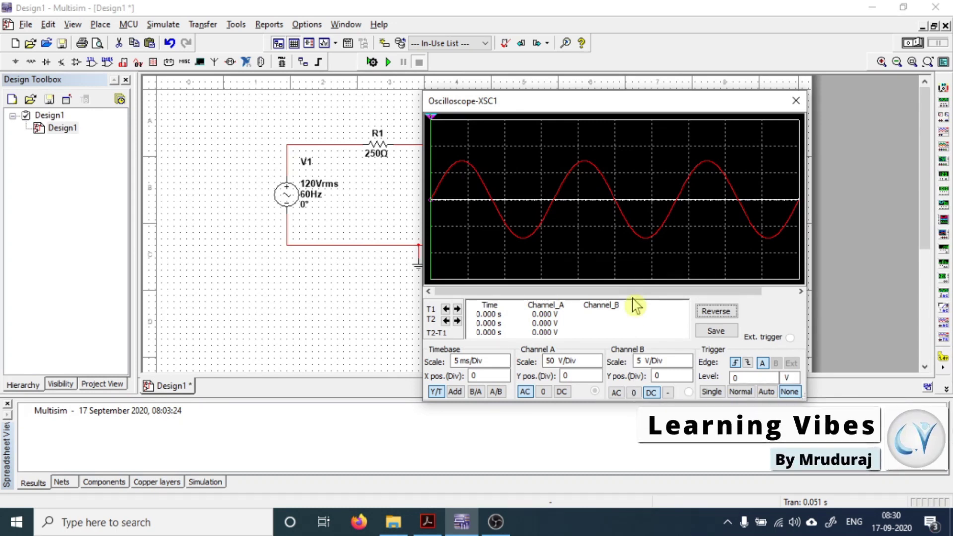
{"action": "key", "text": "Escape"}
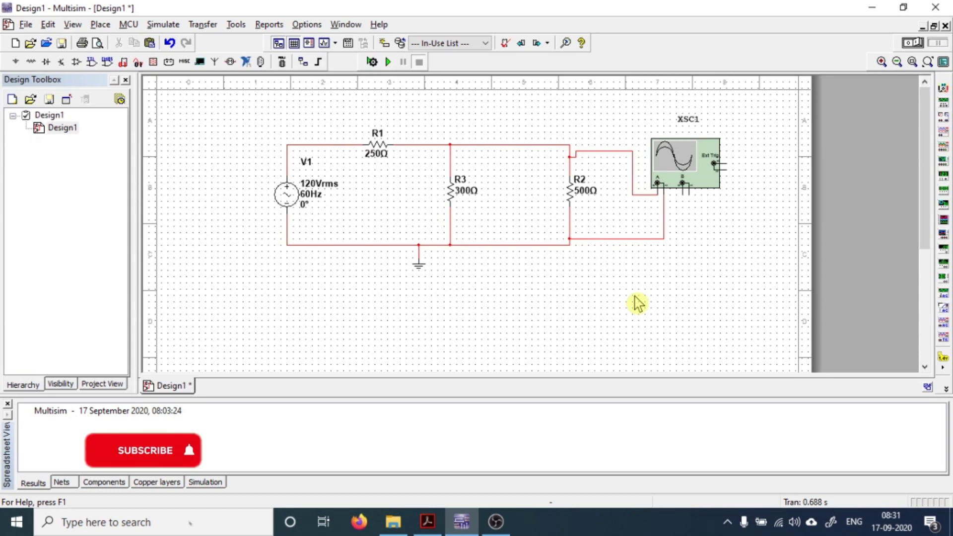
Step: Check the XSC1 trace, close it, and select the wire from R2 to the oscilloscope's channel A
{"action": "double_click", "coordinate": [681, 155]}
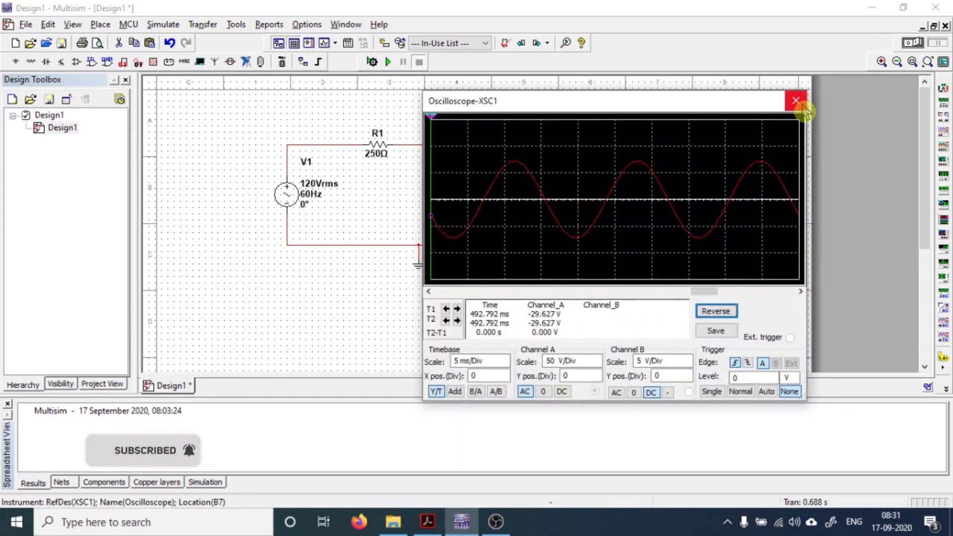
{"action": "left_click", "coordinate": [796, 101]}
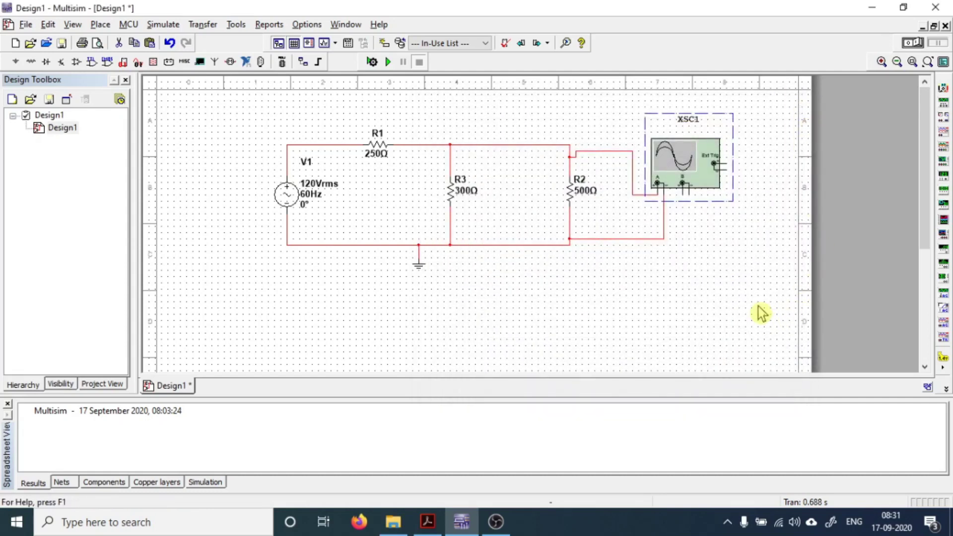
{"action": "left_click", "coordinate": [679, 290]}
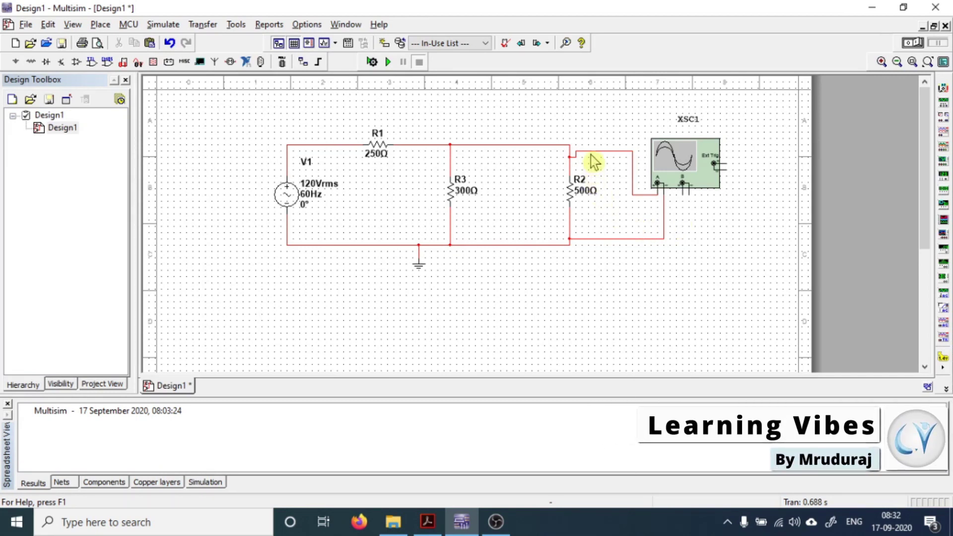
{"action": "left_click", "coordinate": [608, 151]}
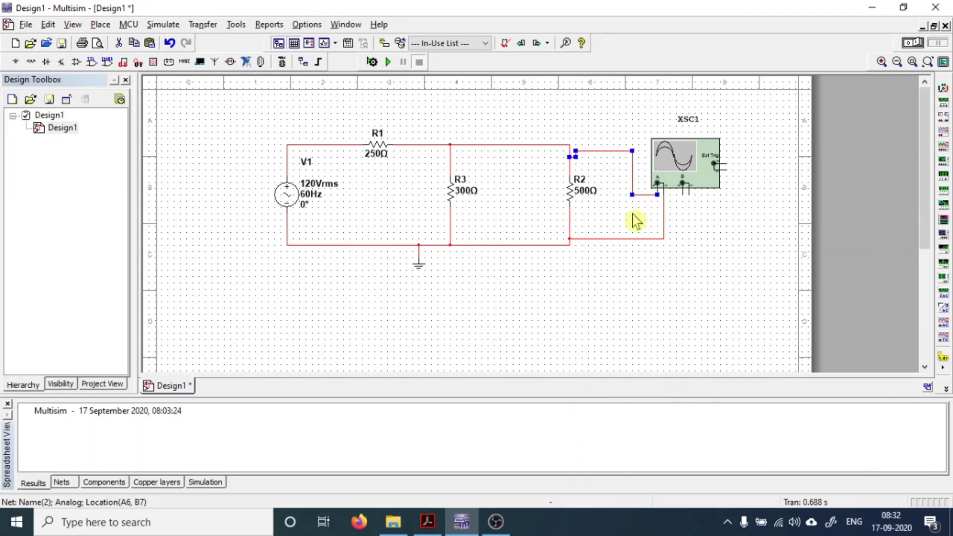
Step: Set the R2-to-XSC1 wire's segment colour to green and reopen the oscilloscope display
{"action": "right_click", "coordinate": [593, 153]}
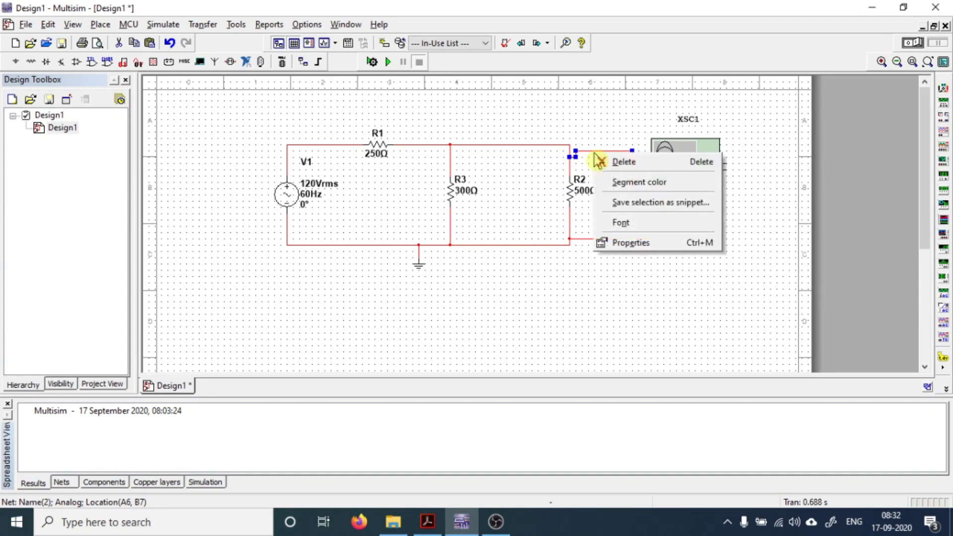
{"action": "left_click", "coordinate": [650, 189]}
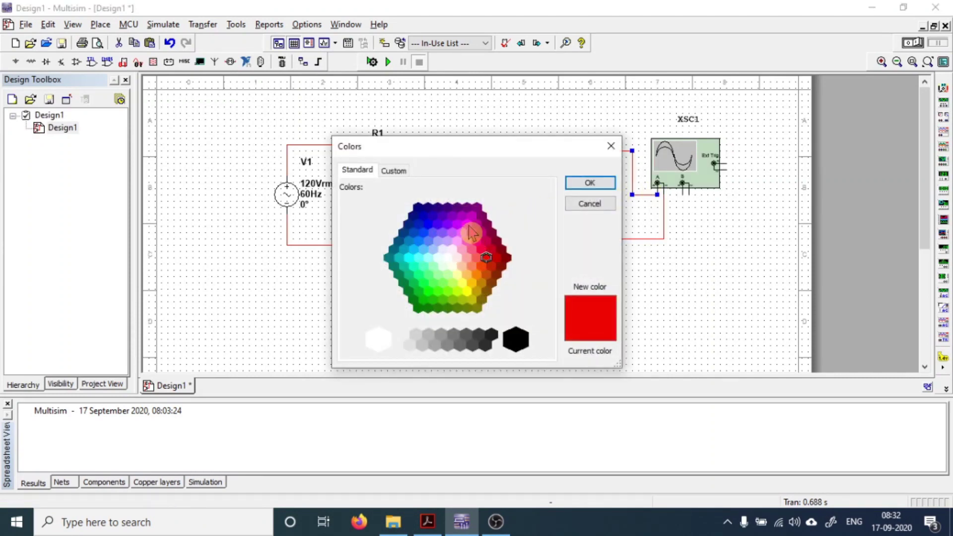
{"action": "left_click", "coordinate": [426, 293]}
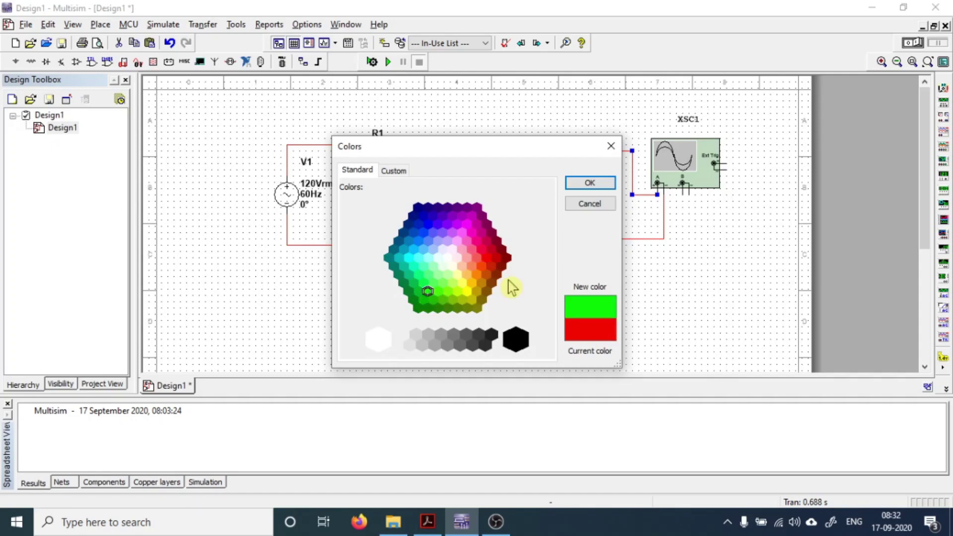
{"action": "left_click", "coordinate": [590, 183]}
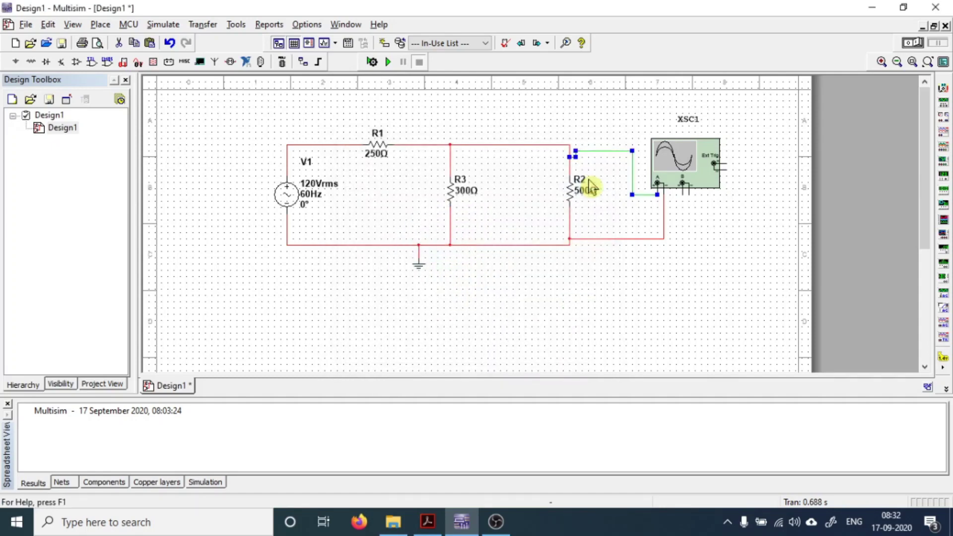
{"action": "left_click", "coordinate": [613, 207]}
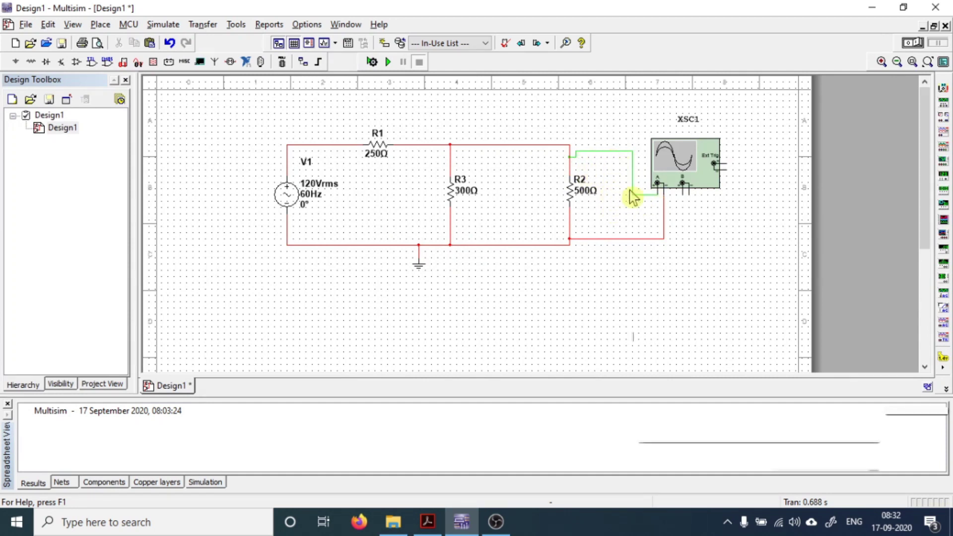
{"action": "double_click", "coordinate": [689, 159]}
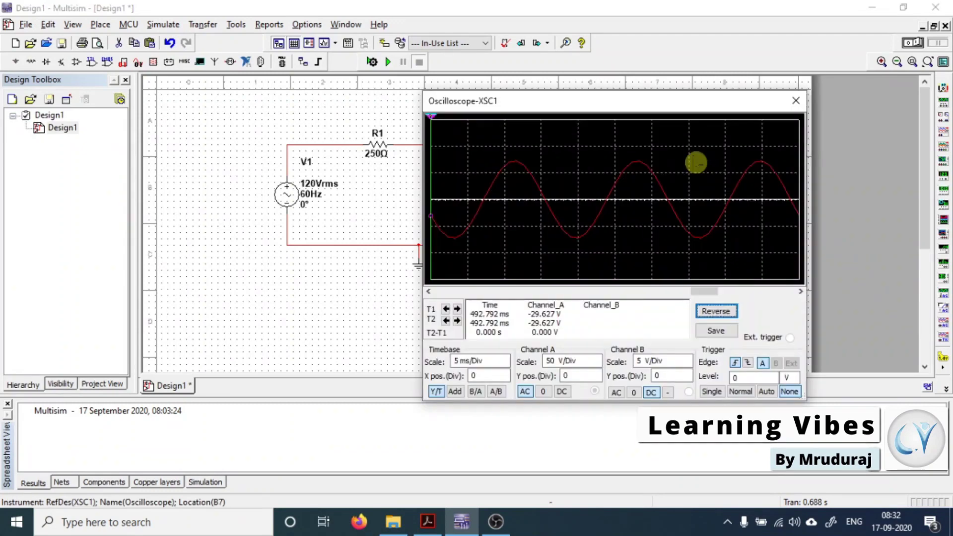
Step: Reposition the scope window, run and stop the simulation, and scroll back to the green sine trace
{"action": "left_click_drag", "start_coordinate": [632, 110], "coordinate": [615, 133]}
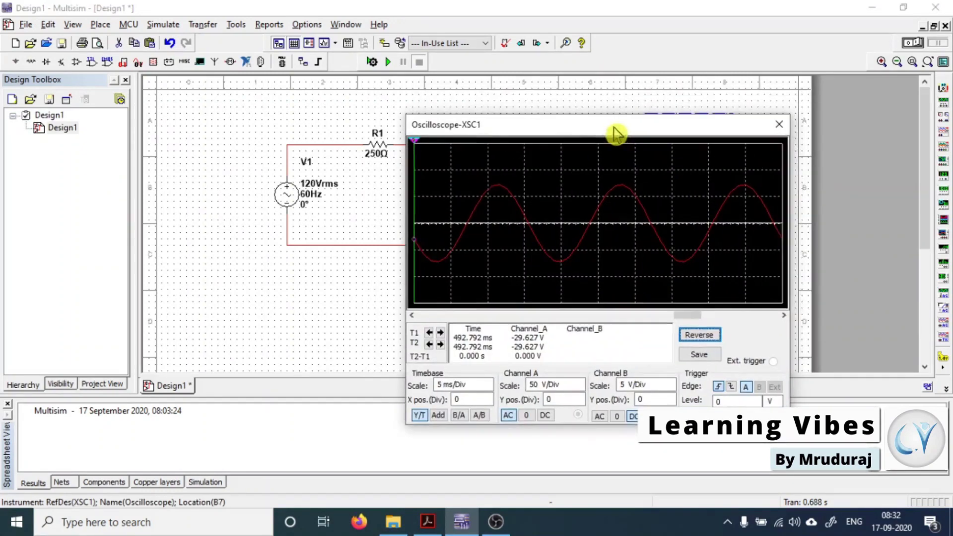
{"action": "left_click", "coordinate": [390, 63]}
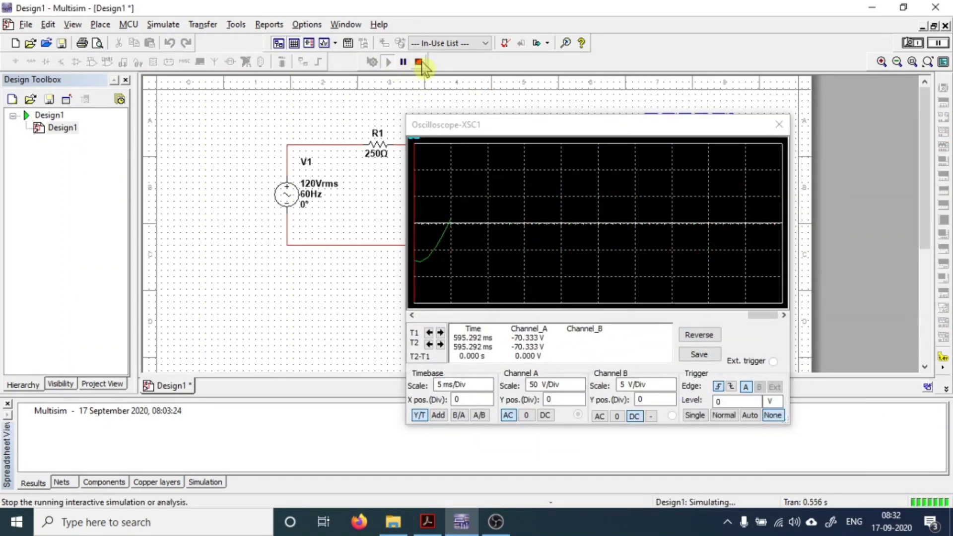
{"action": "left_click", "coordinate": [418, 62]}
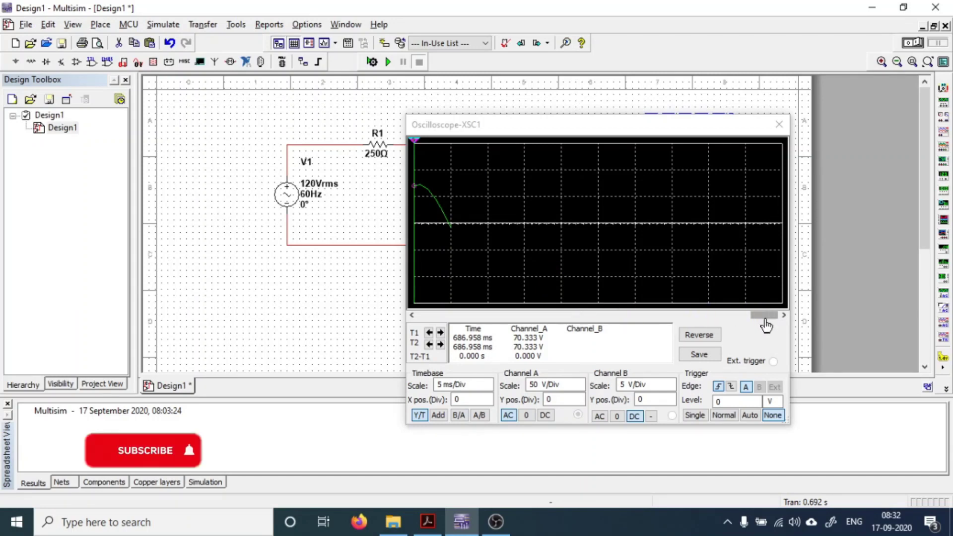
{"action": "left_click_drag", "start_coordinate": [764, 315], "coordinate": [740, 314]}
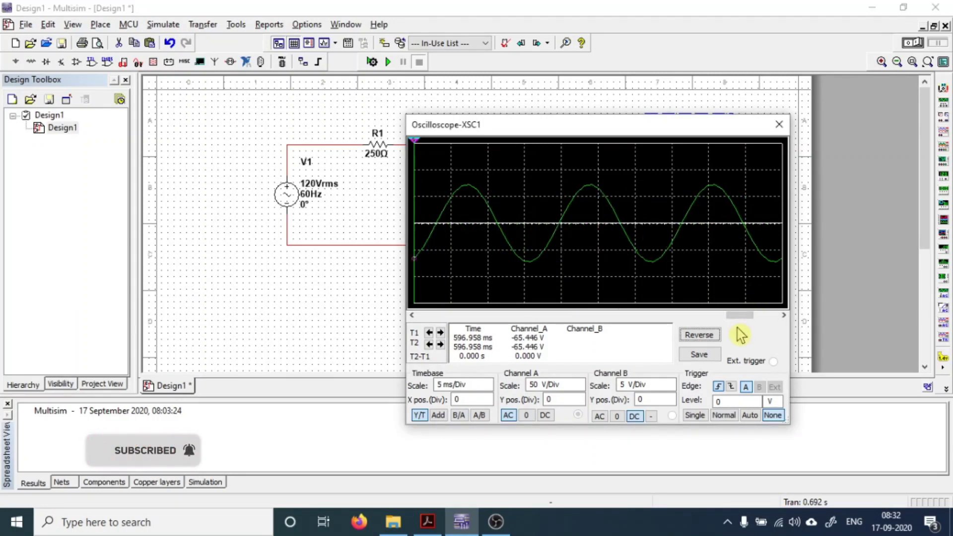
Step: Toggle the scope screen to white and back to black, then close the Oscilloscope-XSC1 window
{"action": "left_click", "coordinate": [708, 337]}
{"action": "left_click", "coordinate": [708, 338]}
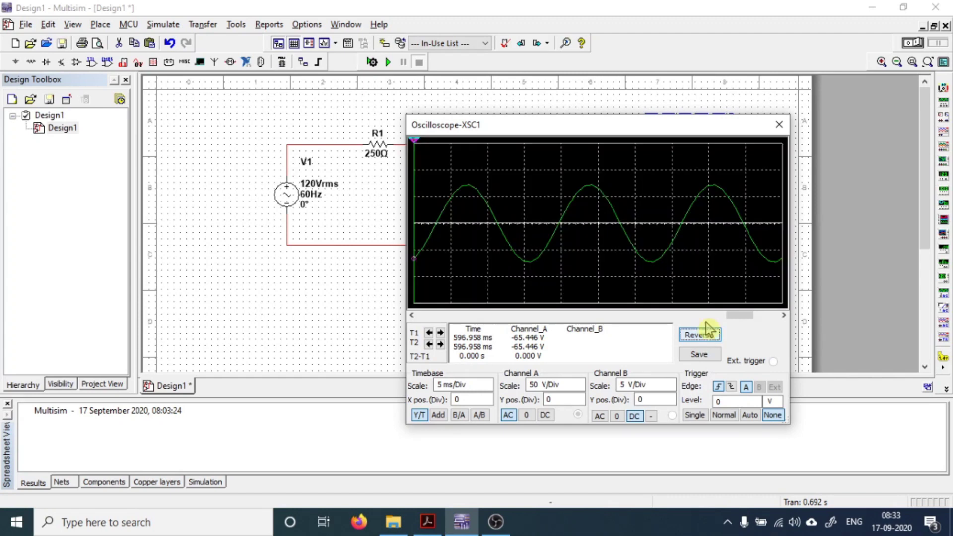
{"action": "left_click", "coordinate": [777, 125]}
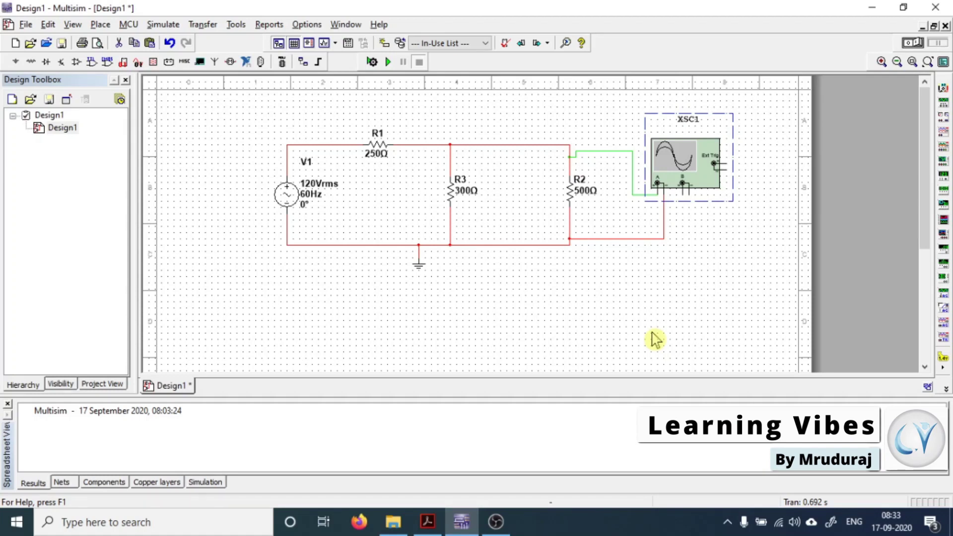